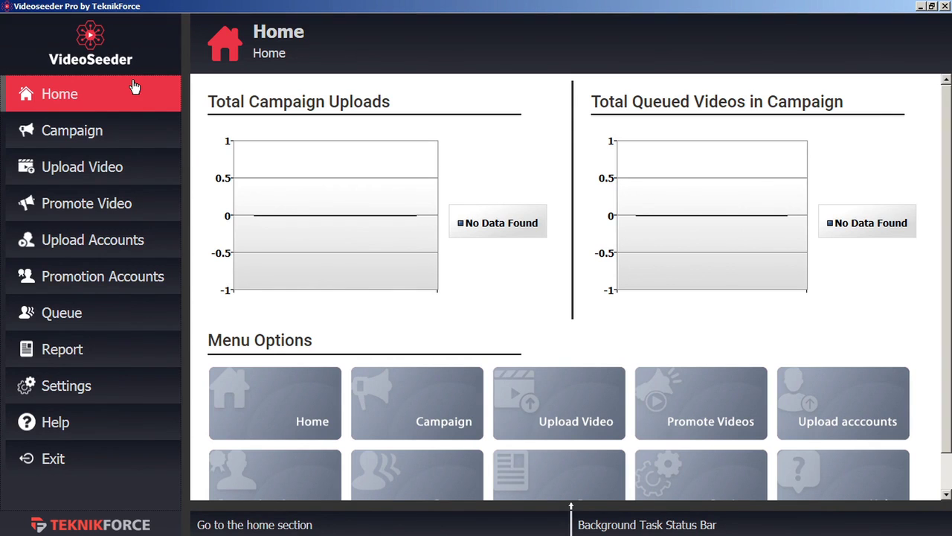
- Start adding a YouTube account from the Upload Accounts page
click(142, 250)
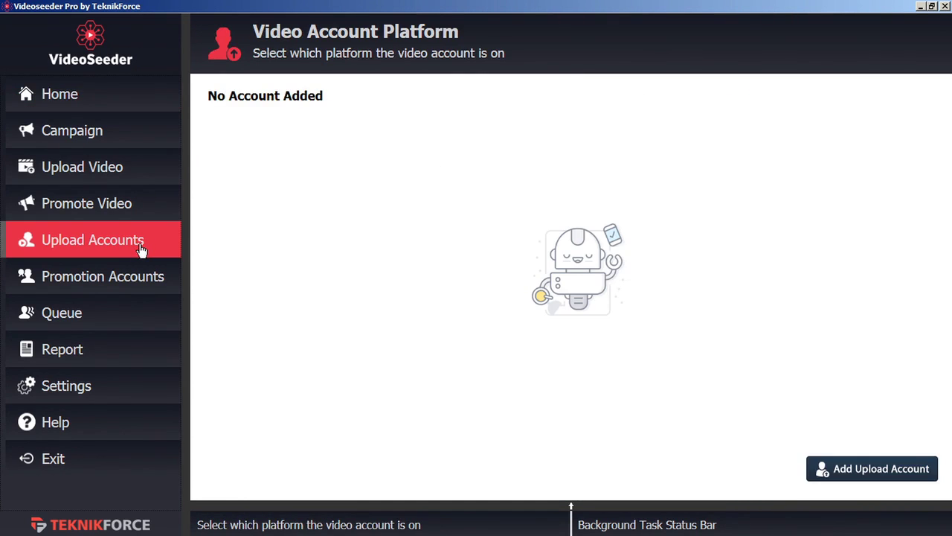
click(872, 476)
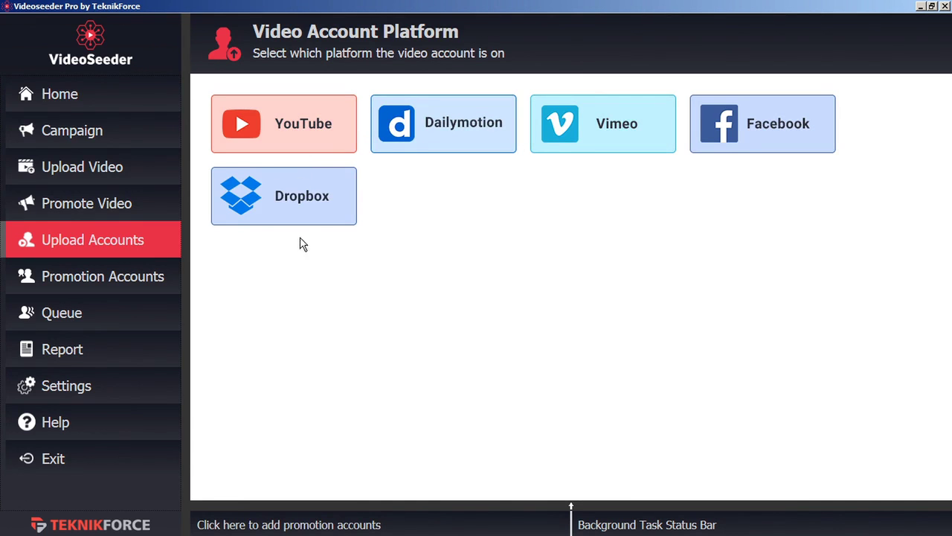
click(298, 138)
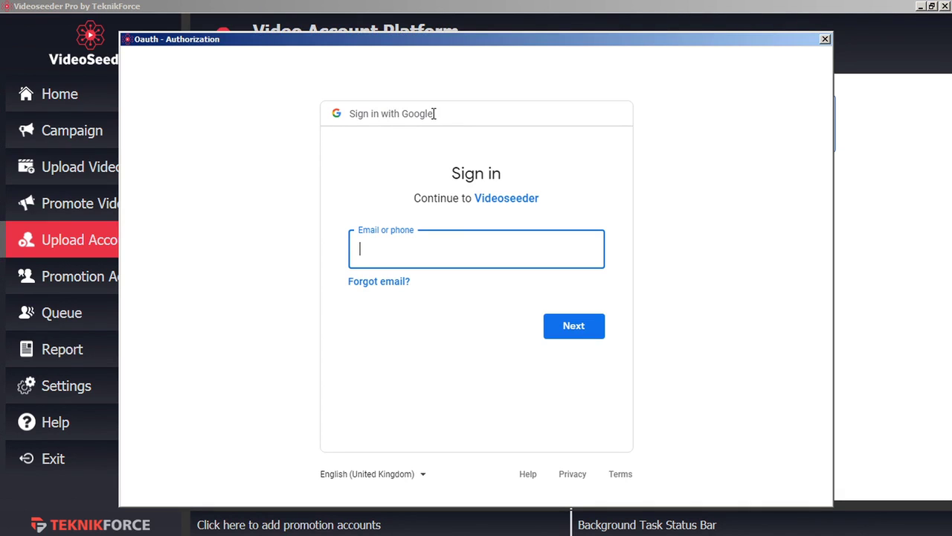
- Sign in with the Google account and allow access, linking the VideoPromoVIP channel
key(ctrl+v)
click(577, 333)
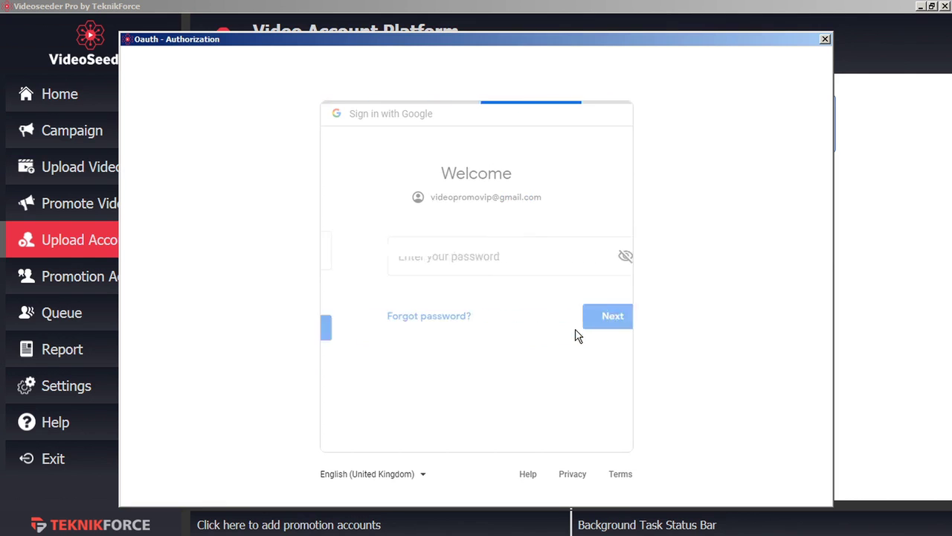
key(ctrl+v)
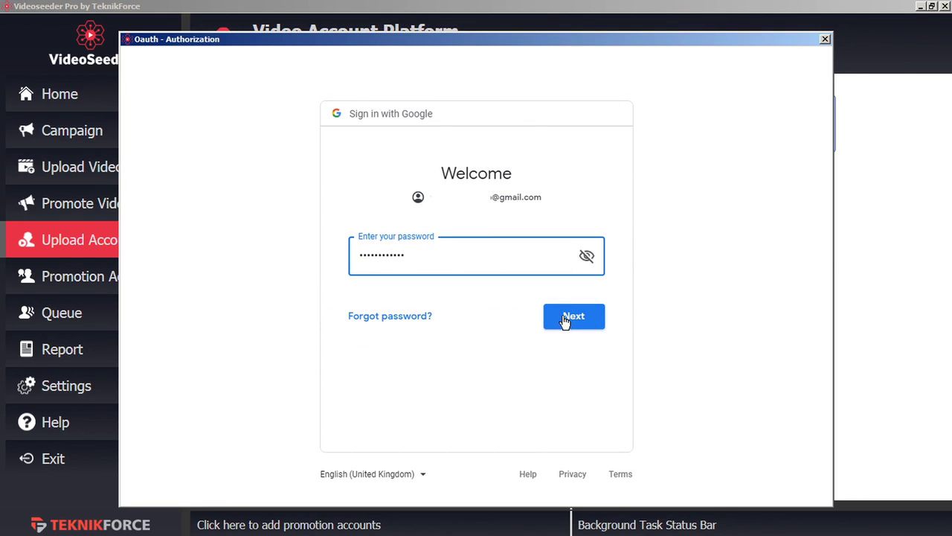
click(563, 316)
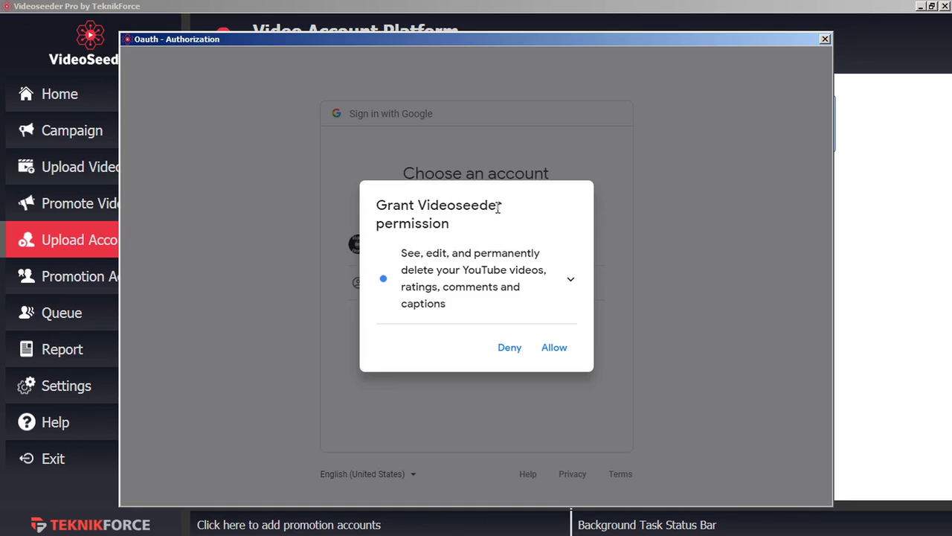
click(557, 348)
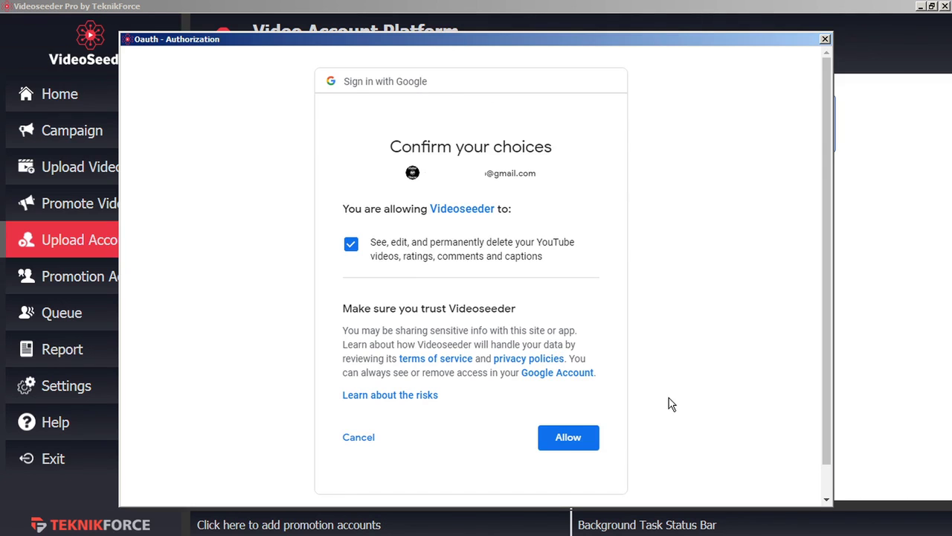
click(577, 440)
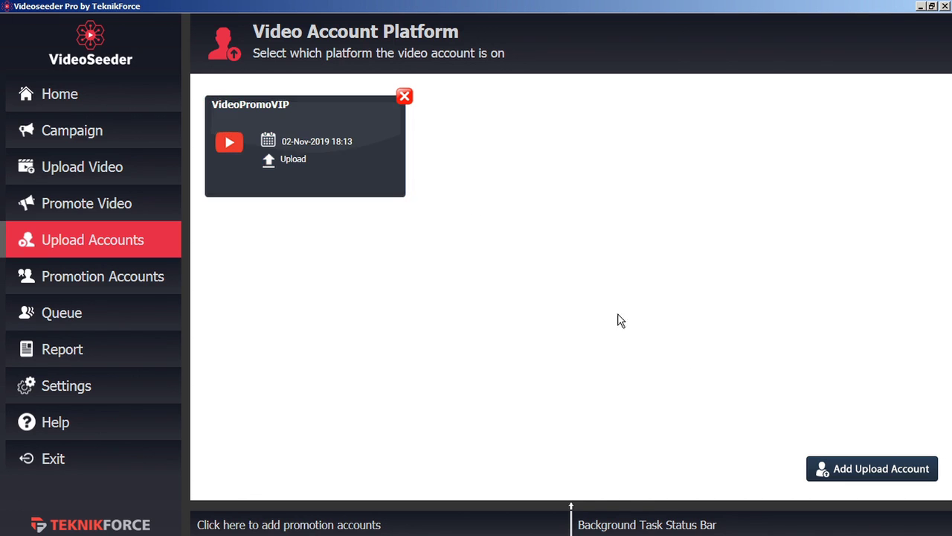
- Start adding a Facebook account from the Promotion Accounts page
click(846, 471)
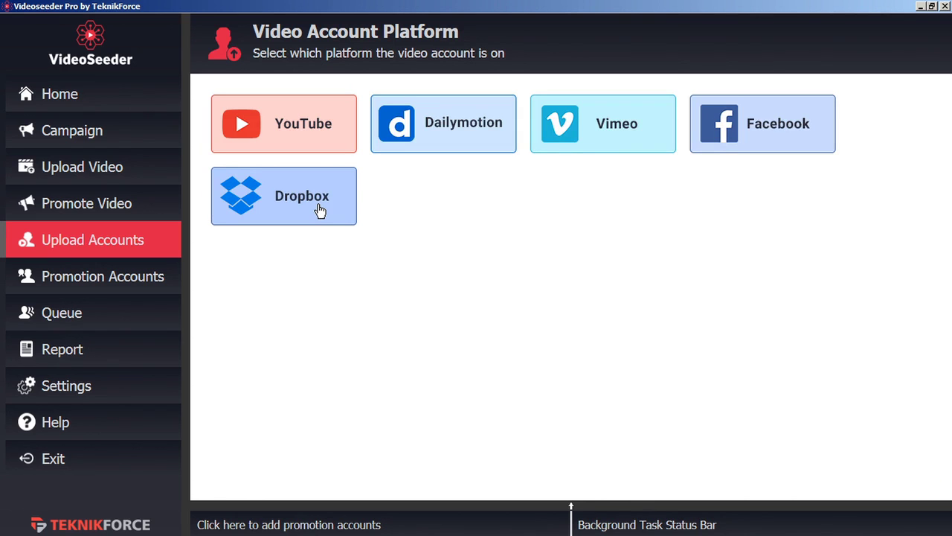
click(126, 279)
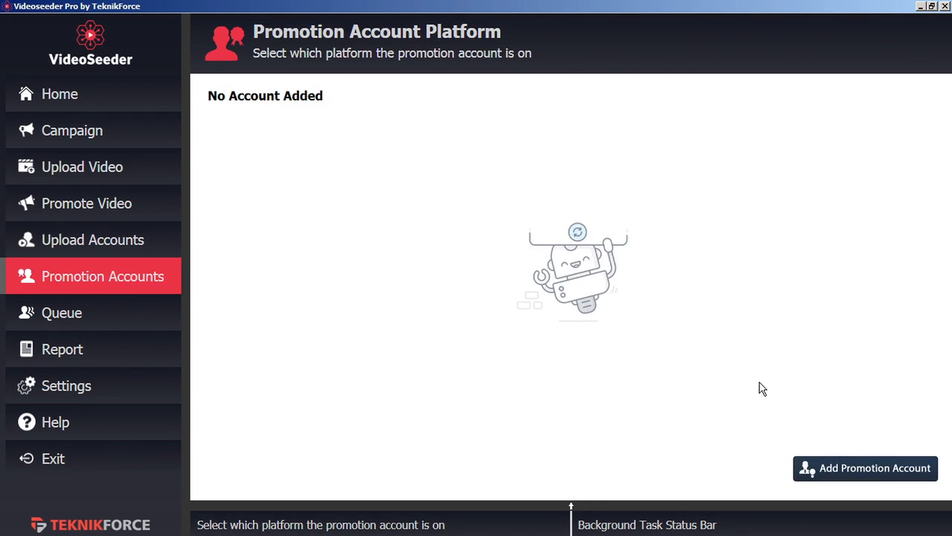
click(841, 467)
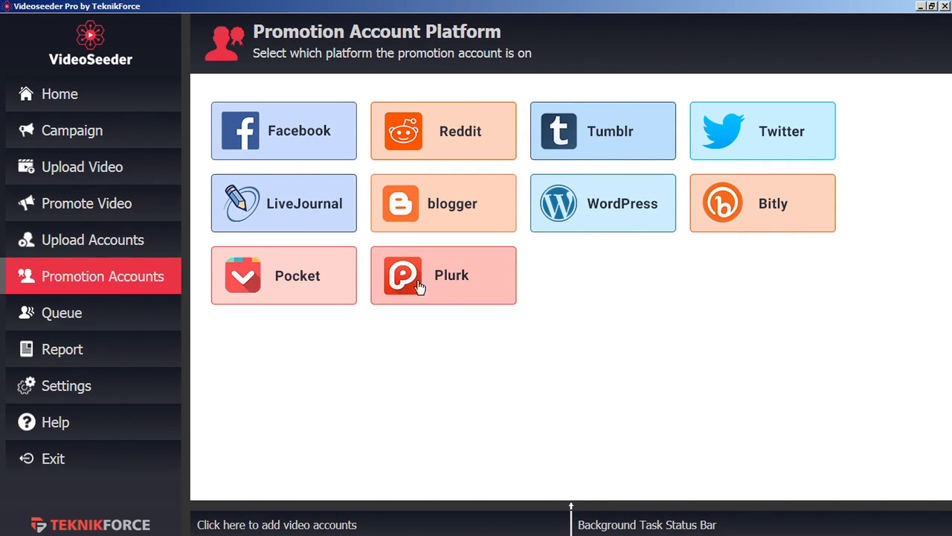
click(303, 134)
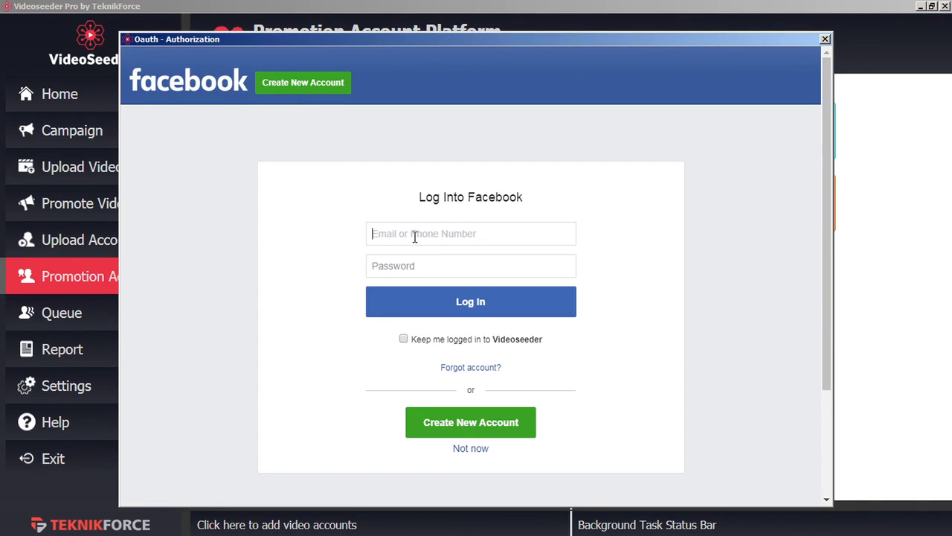
- Log in to Facebook with the account e-mail and password, and authorize the Test page
key(ctrl+v)
click(399, 267)
text(**********)
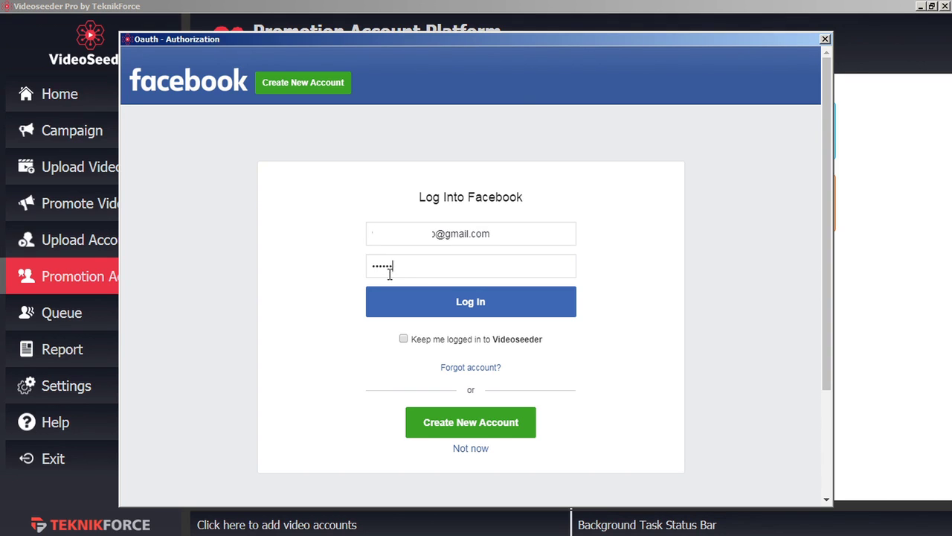
text(*)
click(458, 312)
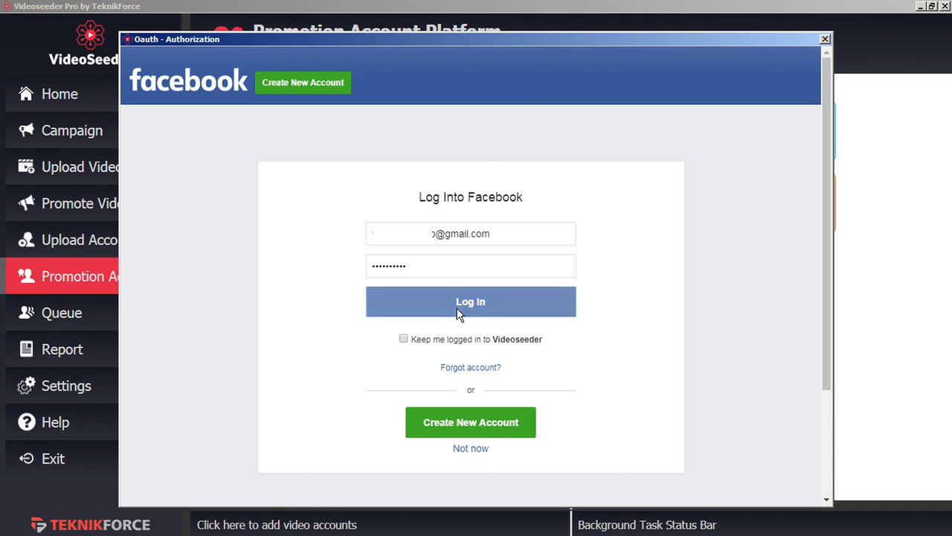
click(544, 273)
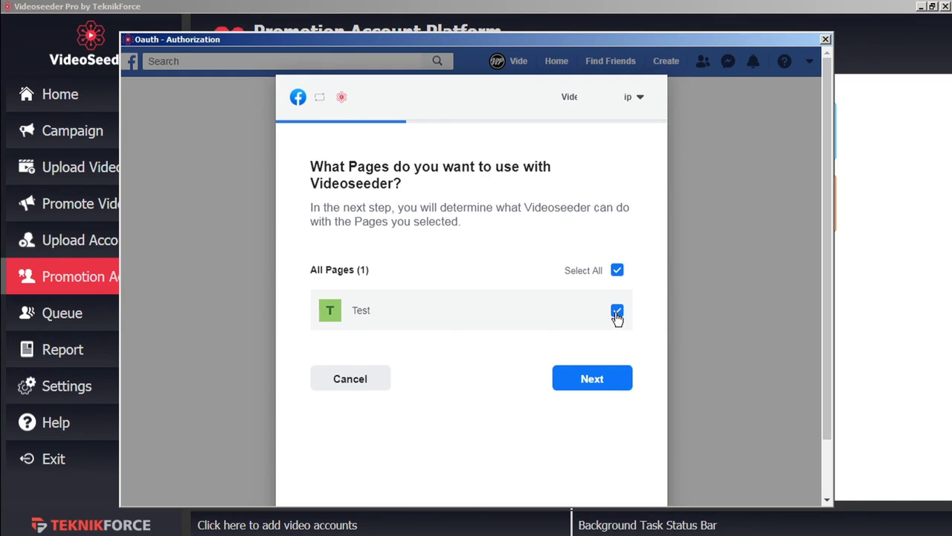
click(591, 381)
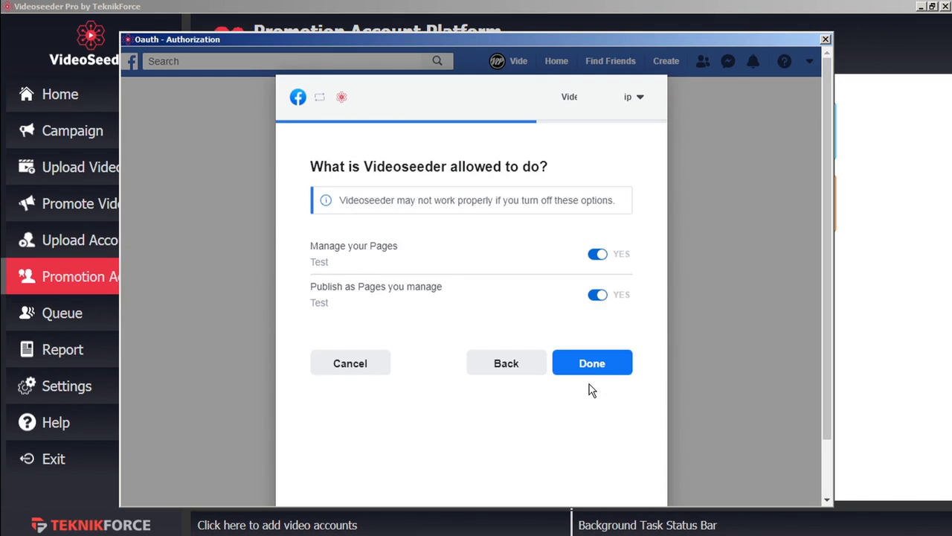
click(601, 368)
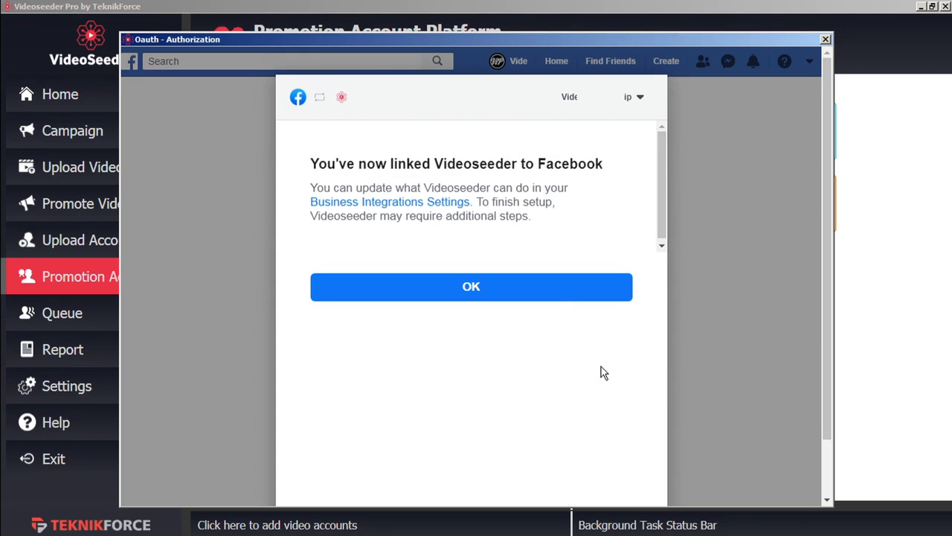
click(550, 297)
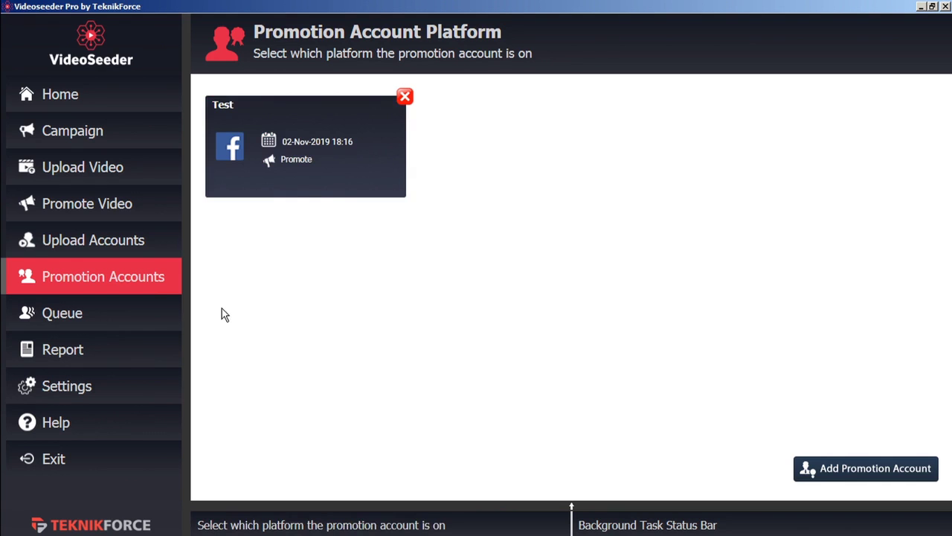
- Create and save a new campaign named 'demo'
click(146, 242)
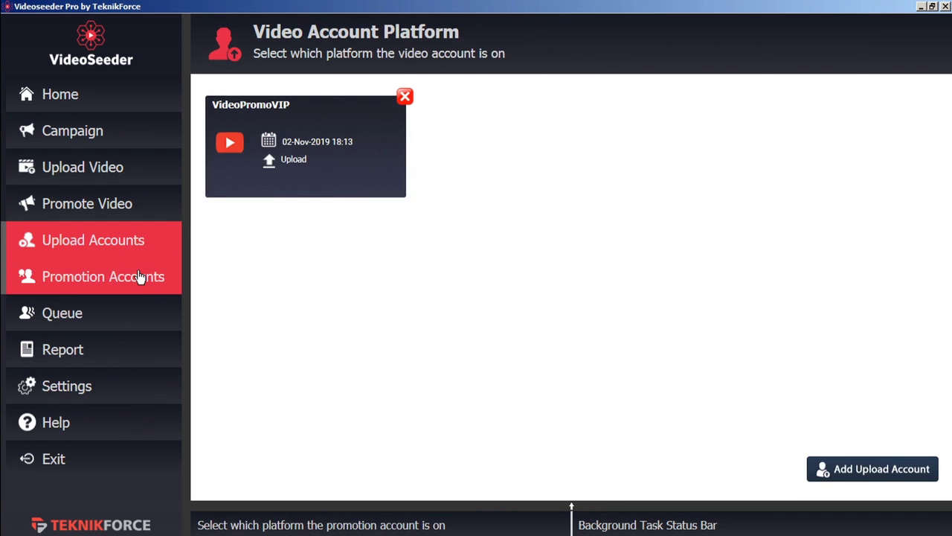
click(140, 277)
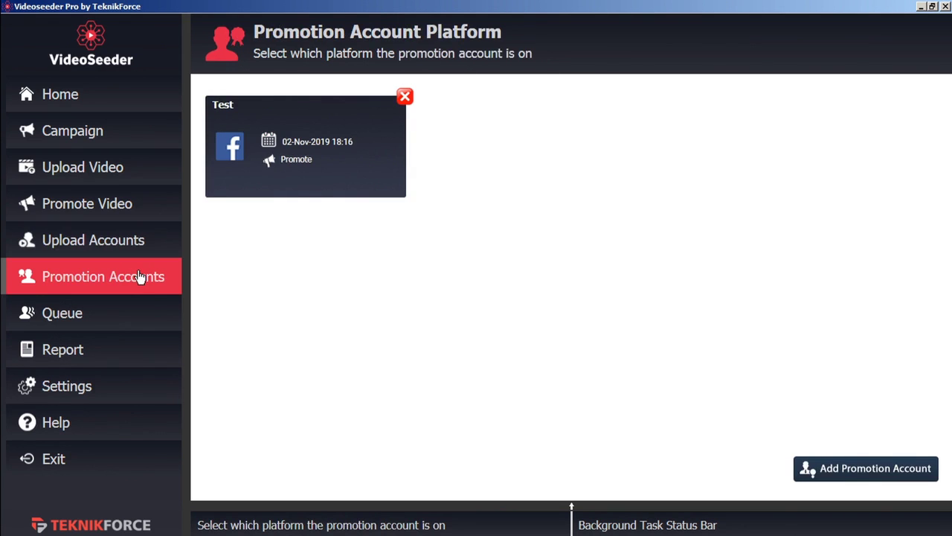
click(111, 141)
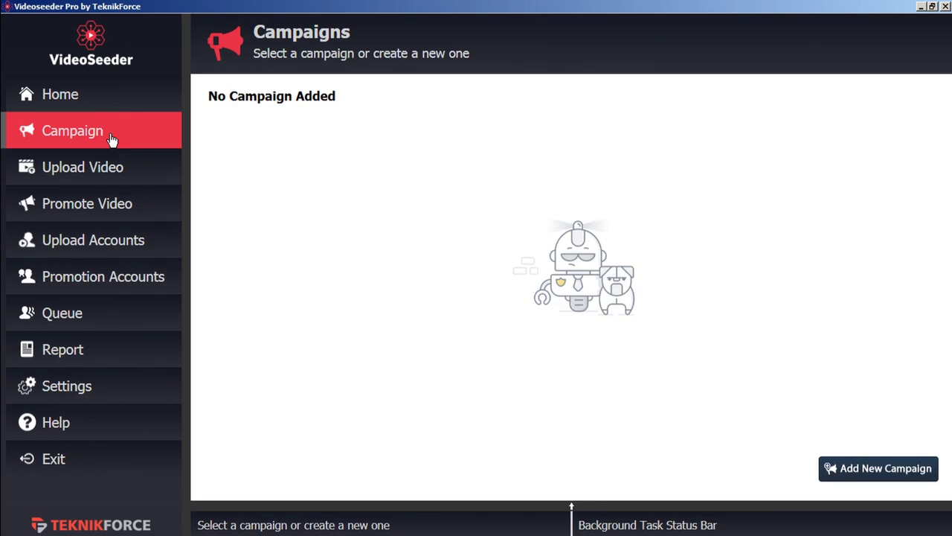
click(863, 469)
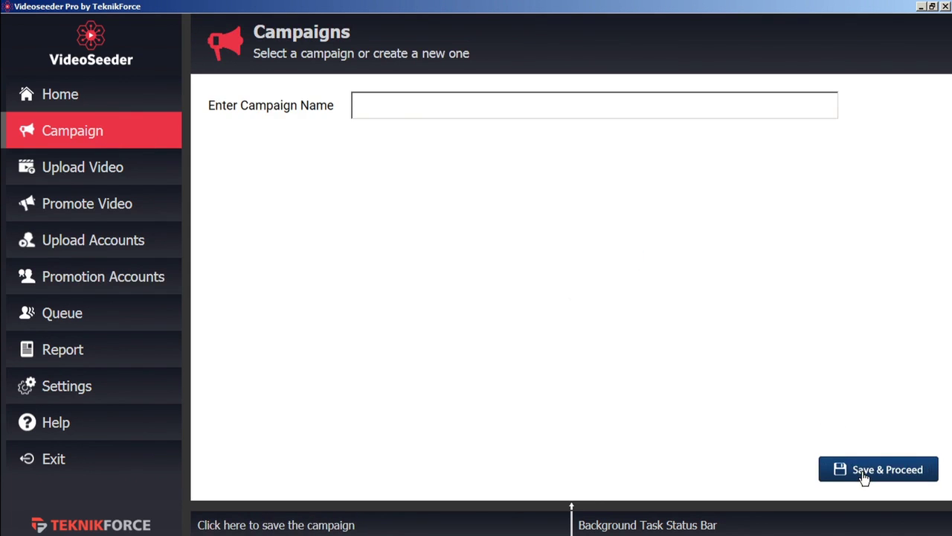
click(414, 113)
text(demo)
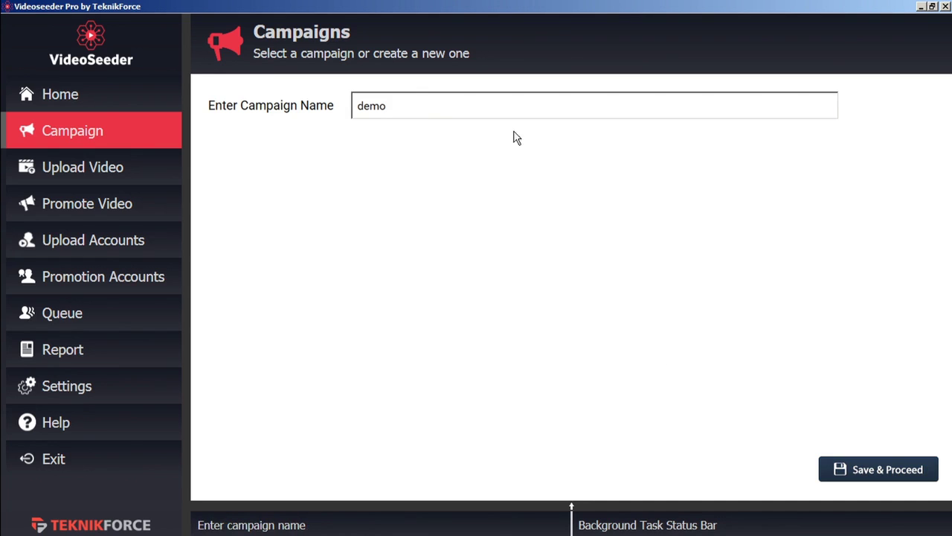
click(871, 472)
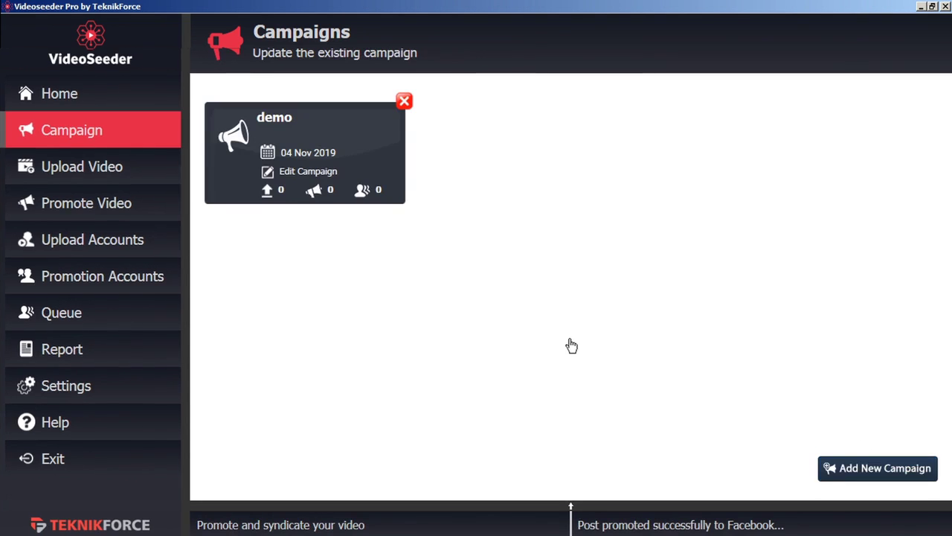
- Rename the campaign to 'demo b' and open its dashboard
click(304, 174)
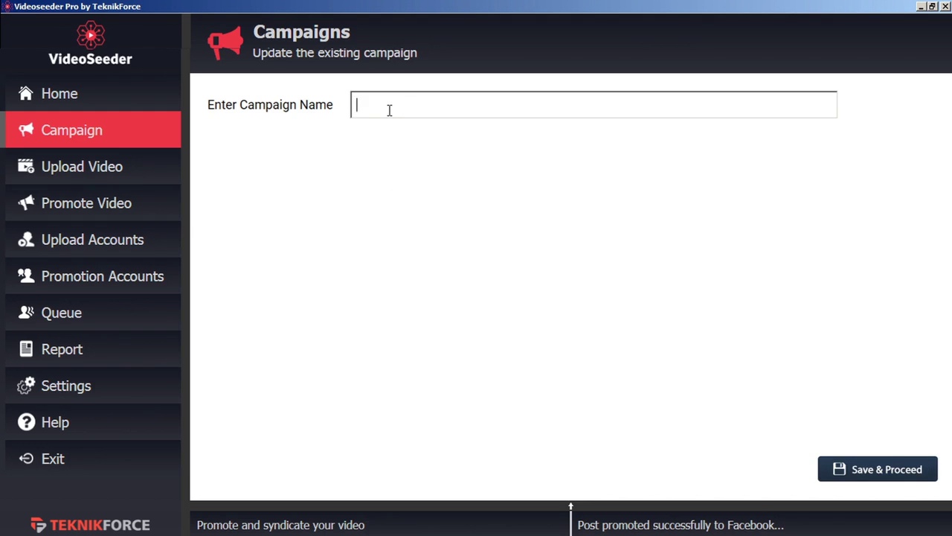
text(demo b)
click(889, 474)
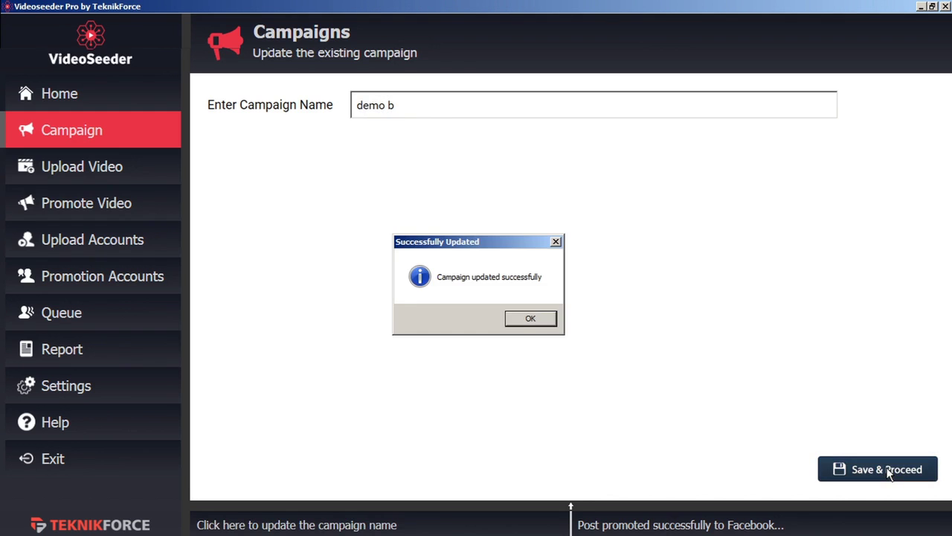
click(525, 321)
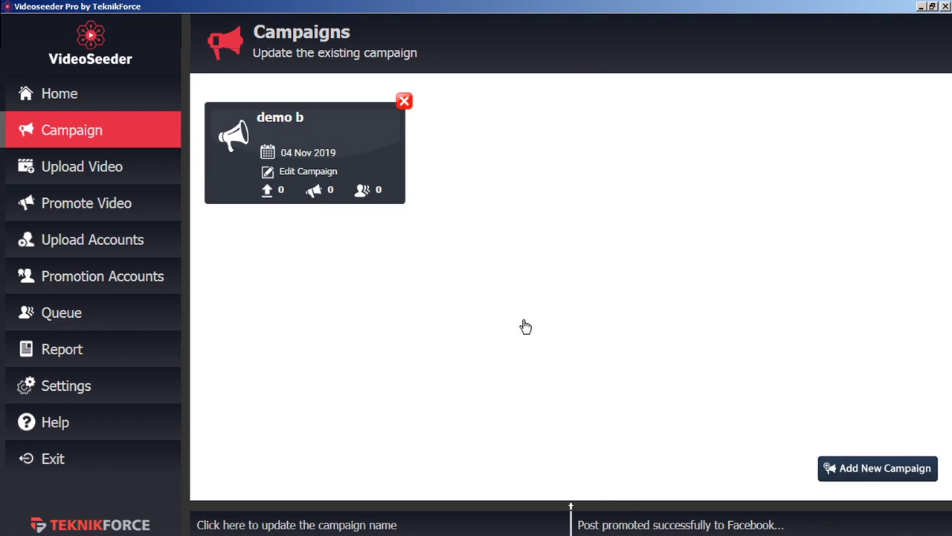
click(295, 175)
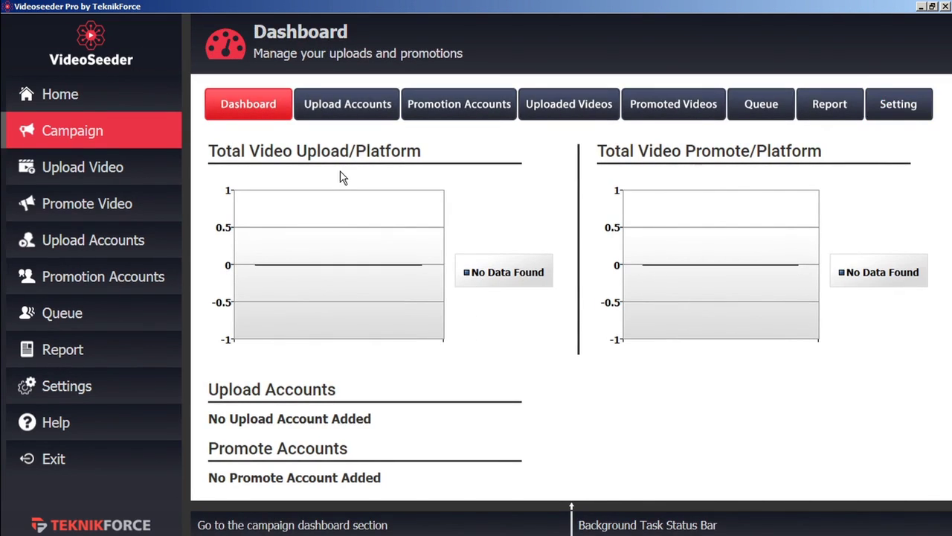
- Add the VideoPromoVIP YouTube upload account to the demo b campaign
click(360, 107)
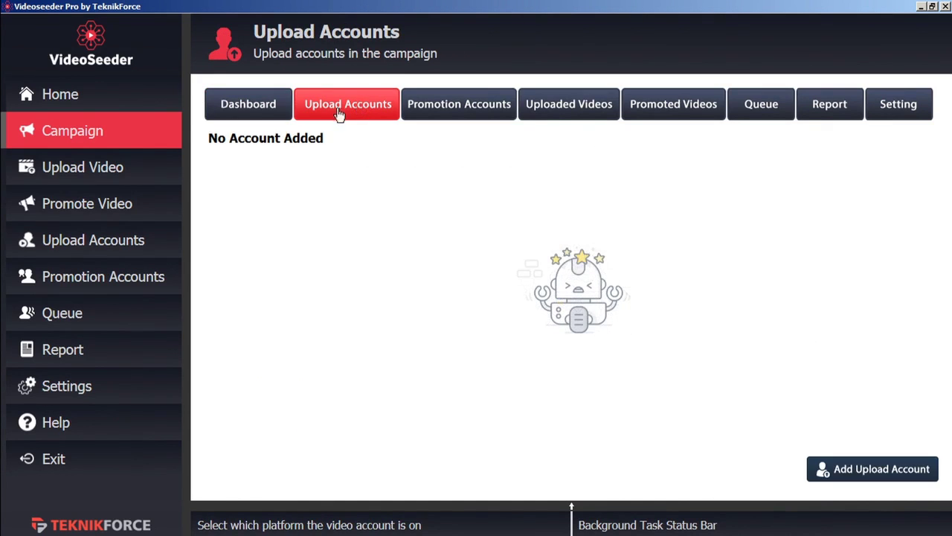
click(840, 476)
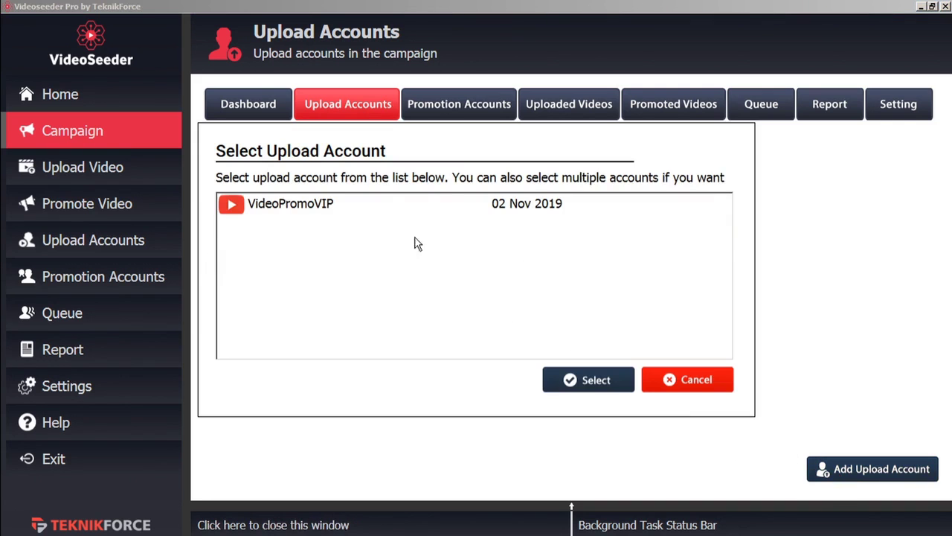
click(313, 209)
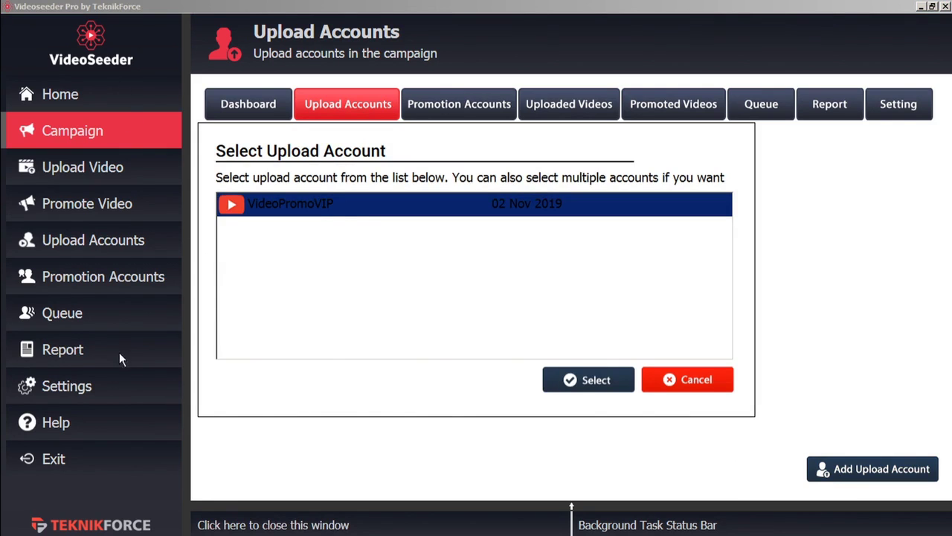
click(599, 385)
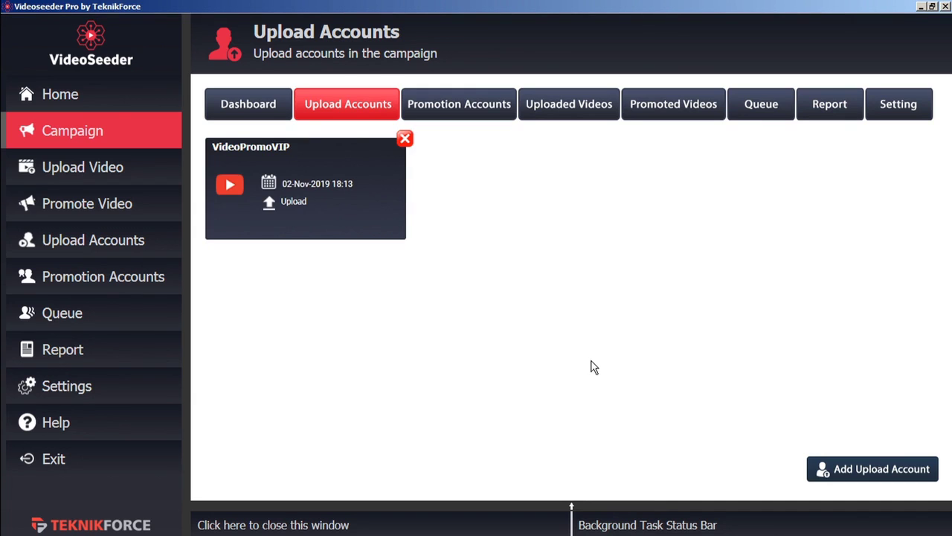
- Add the Test Facebook promotion account to the campaign
click(474, 114)
click(846, 471)
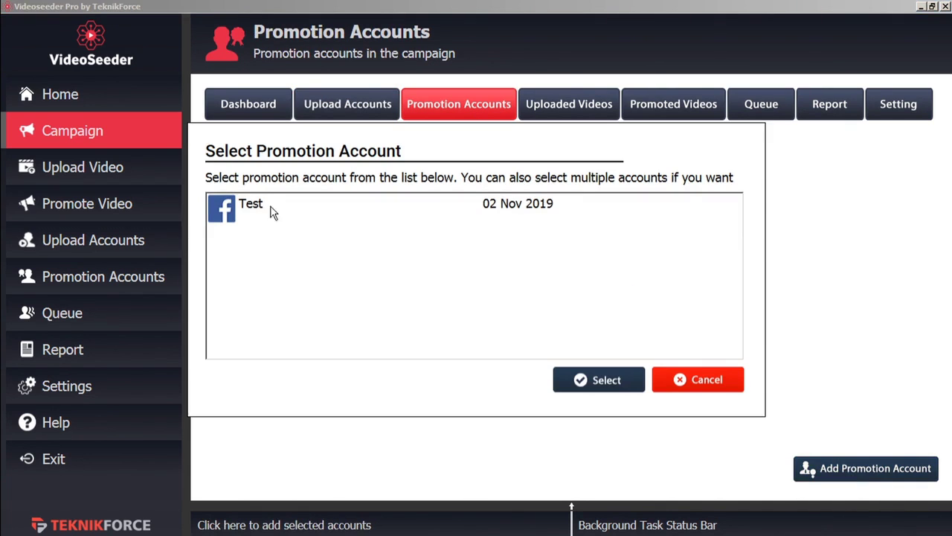
click(253, 204)
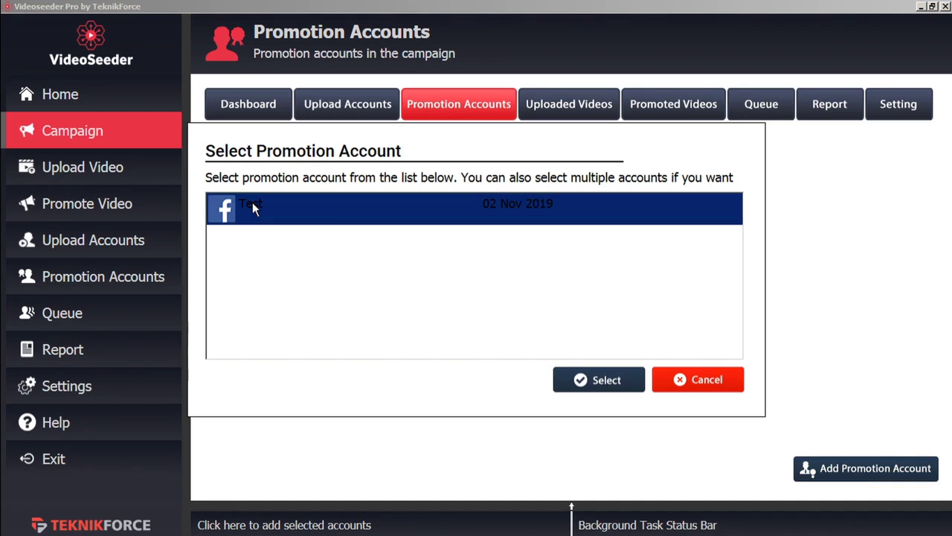
click(593, 383)
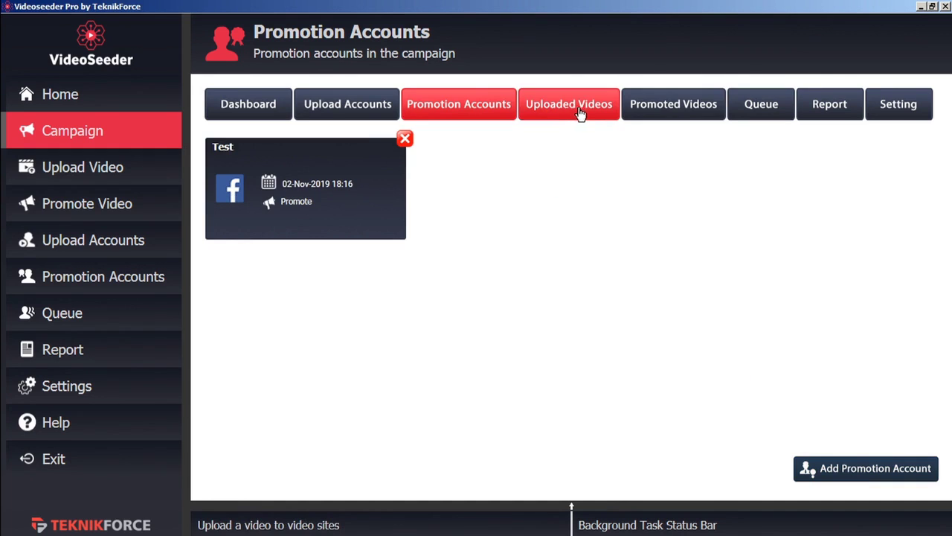
- Set Upload / Post Only Between to 12:00 PM–13:00 PM, then view Uploaded Videos
click(893, 115)
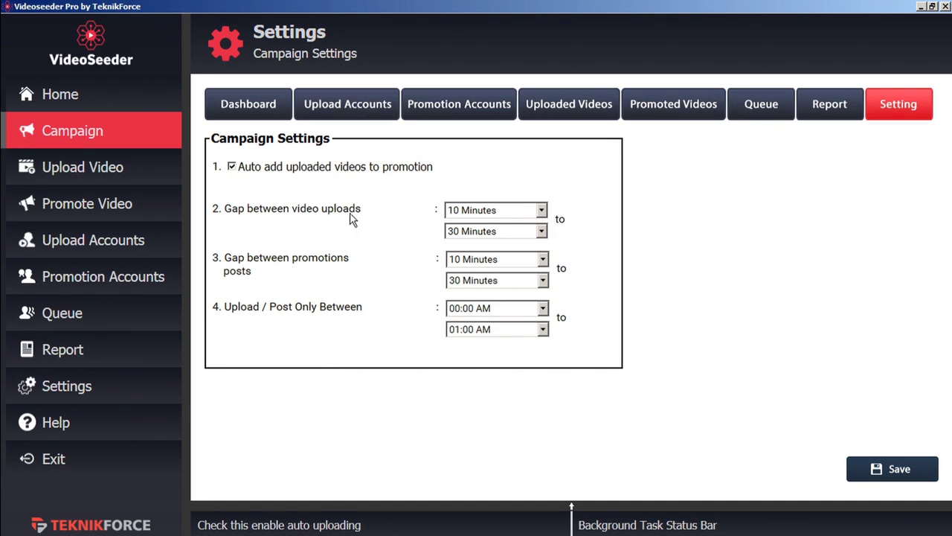
click(542, 233)
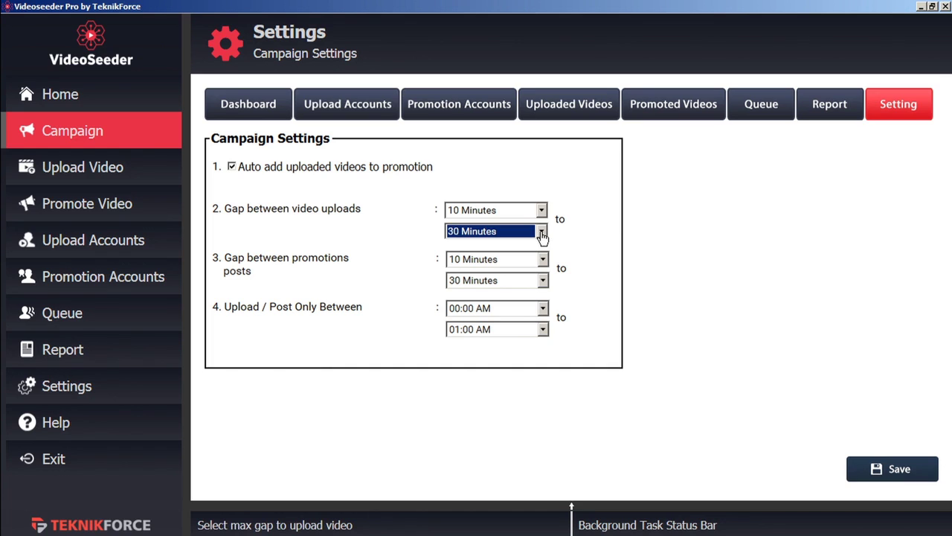
click(544, 261)
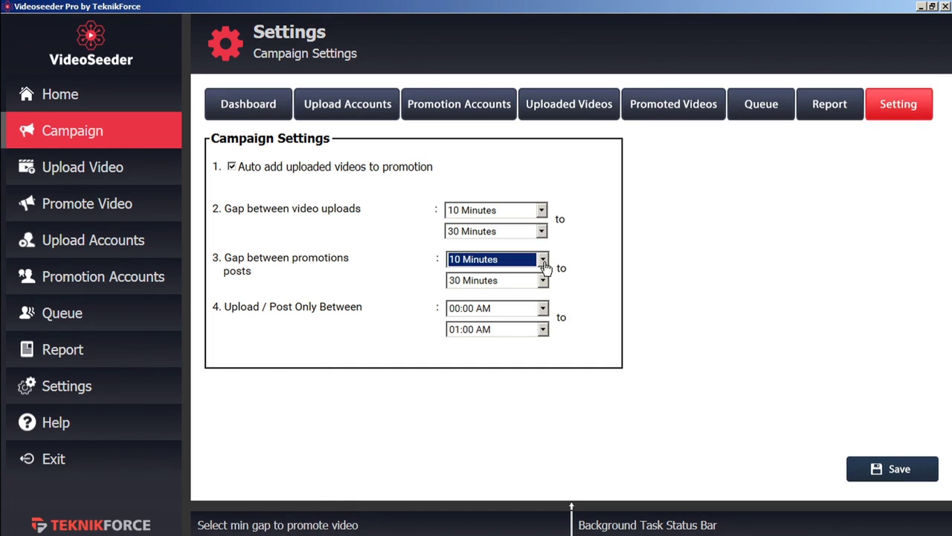
click(545, 262)
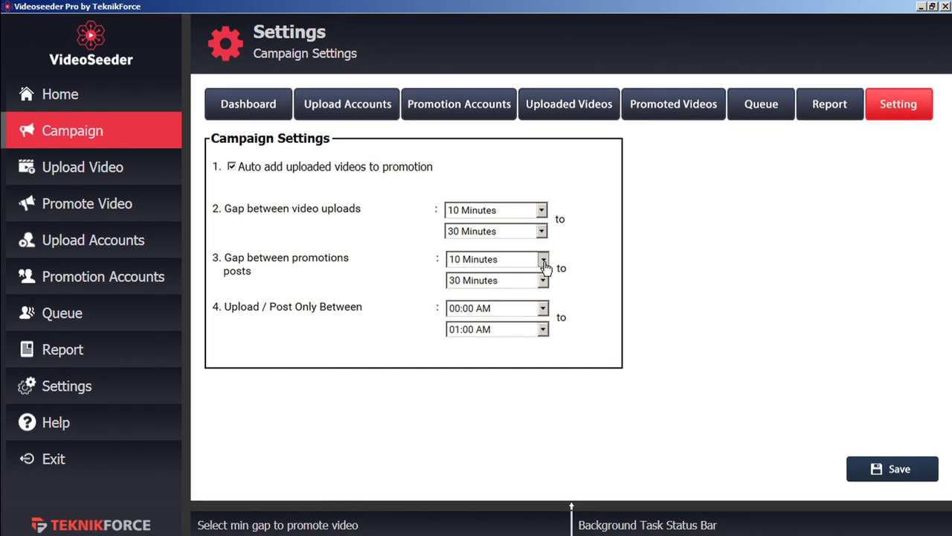
click(544, 262)
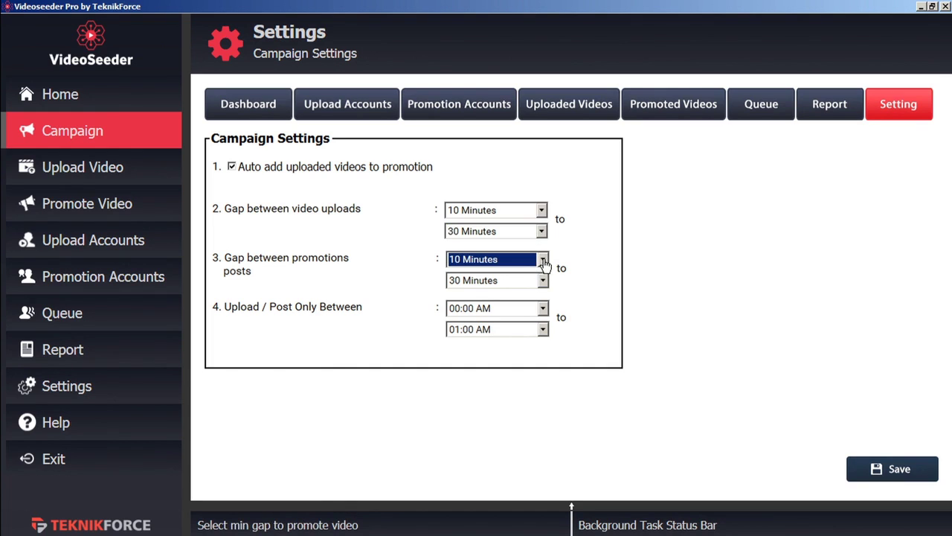
click(543, 313)
click(543, 313)
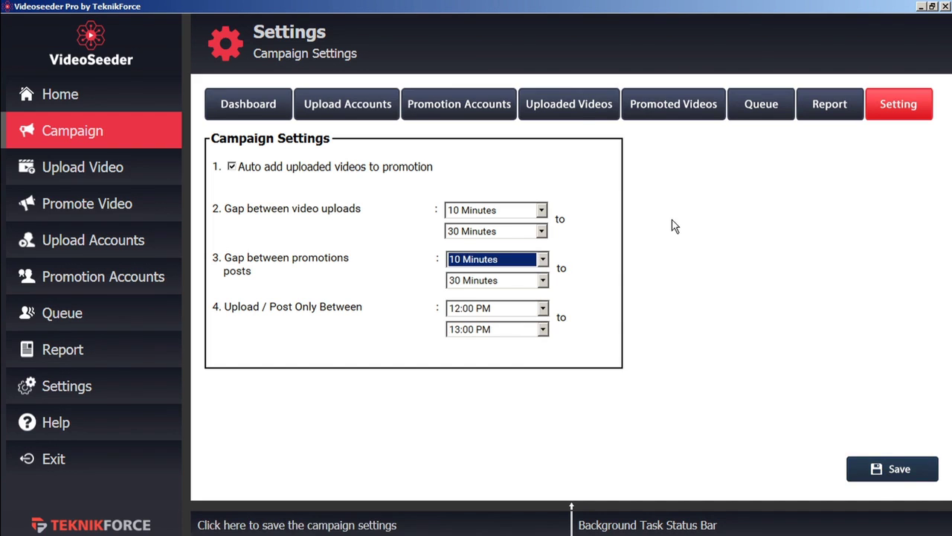
click(578, 110)
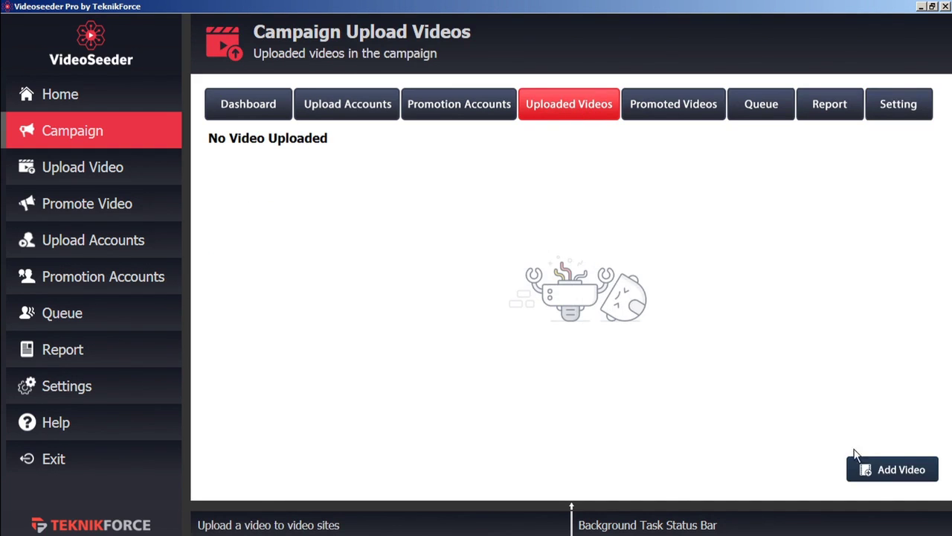
- Choose TF welcome video b.mp4 as the new video to upload
click(882, 473)
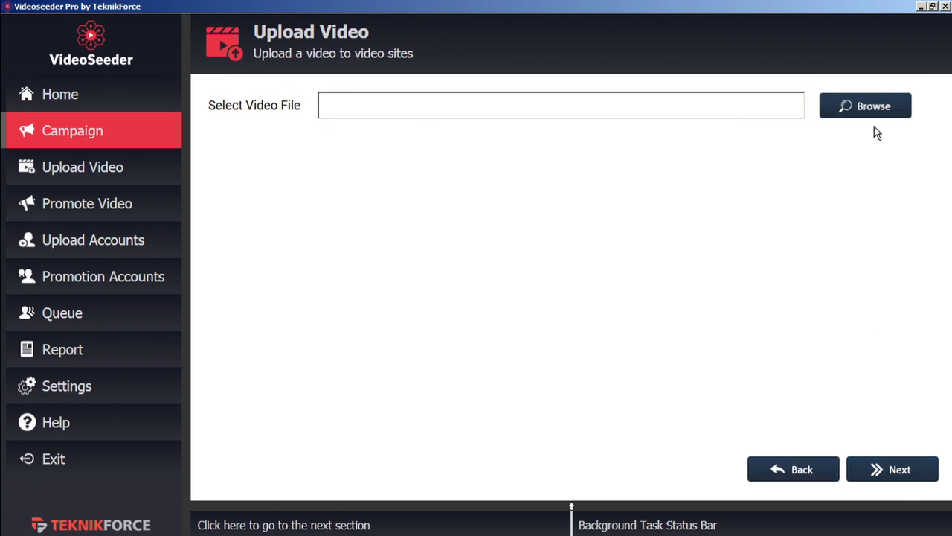
click(868, 107)
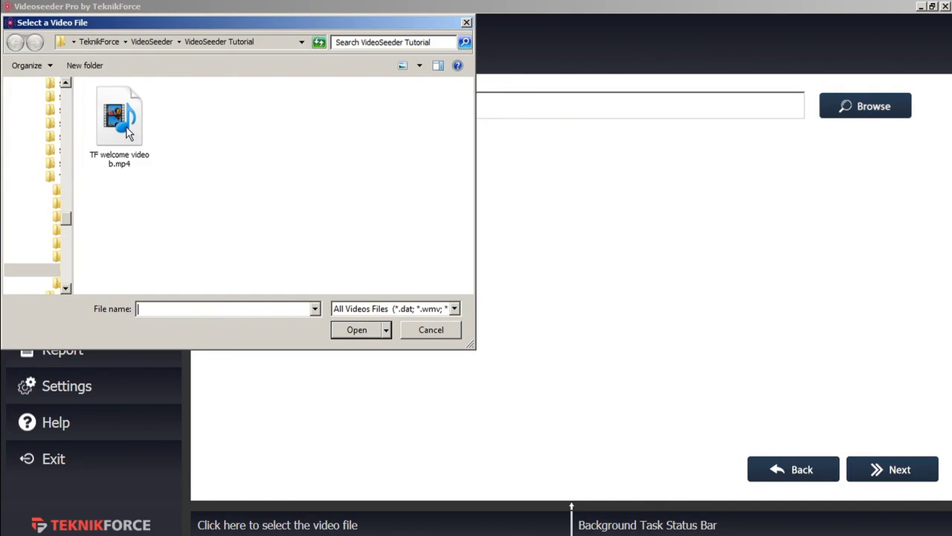
click(131, 140)
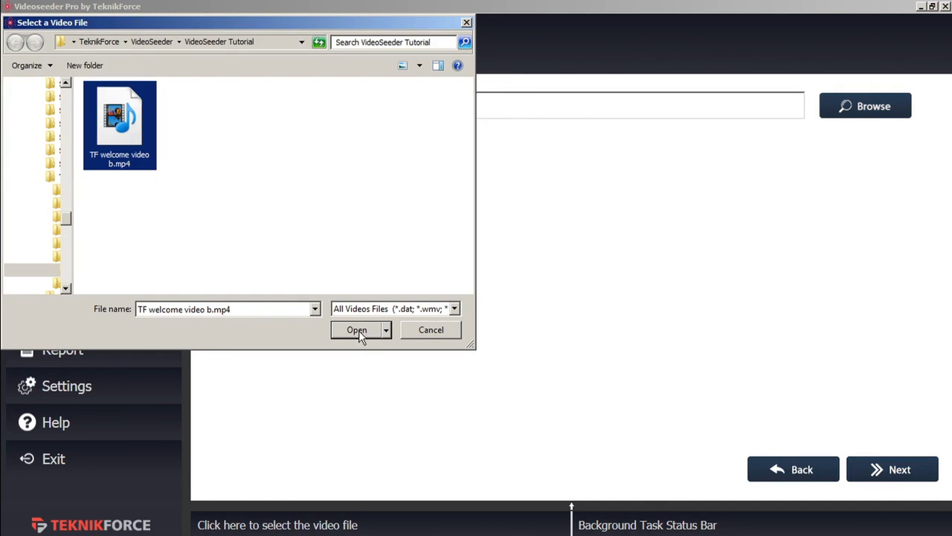
click(358, 330)
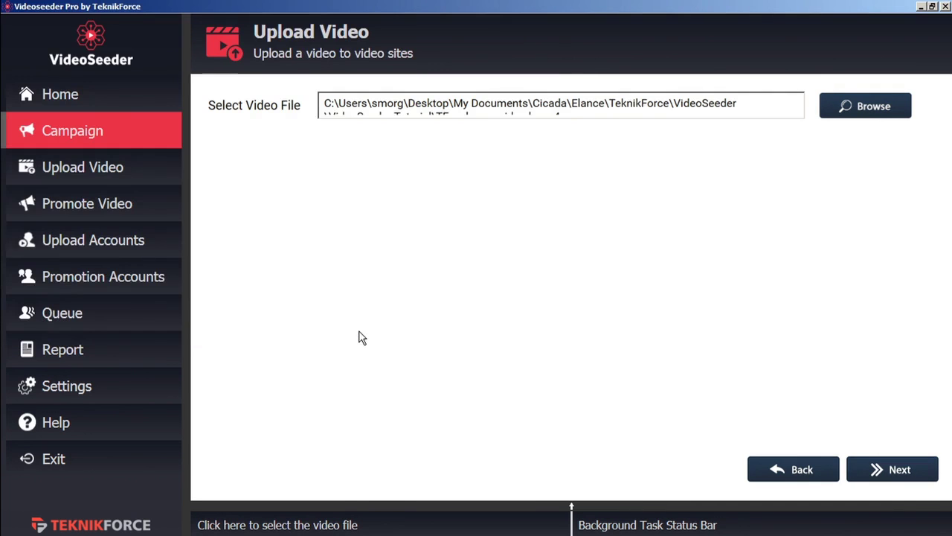
click(909, 473)
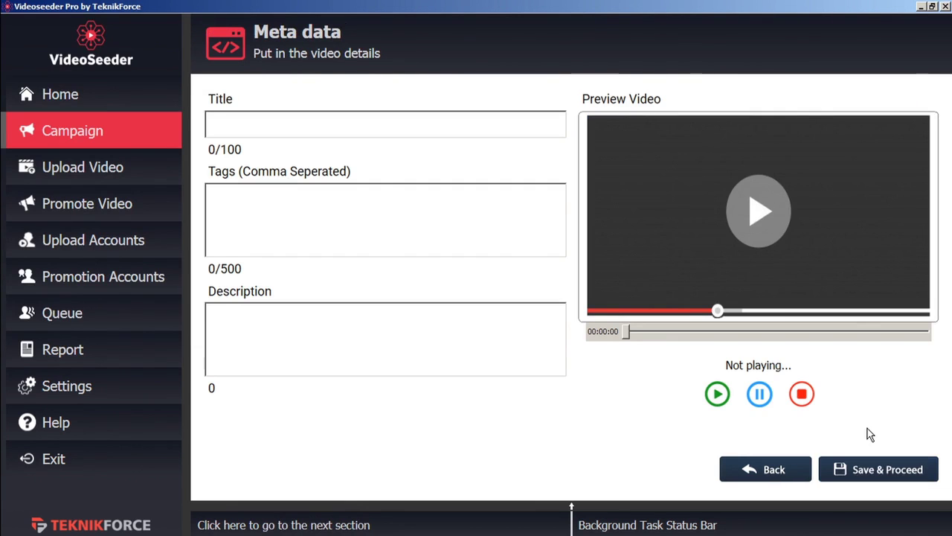
- Enter title 'Test 2', tag 'marketing', description 'description', and queue the upload
click(322, 125)
text(Test 2)
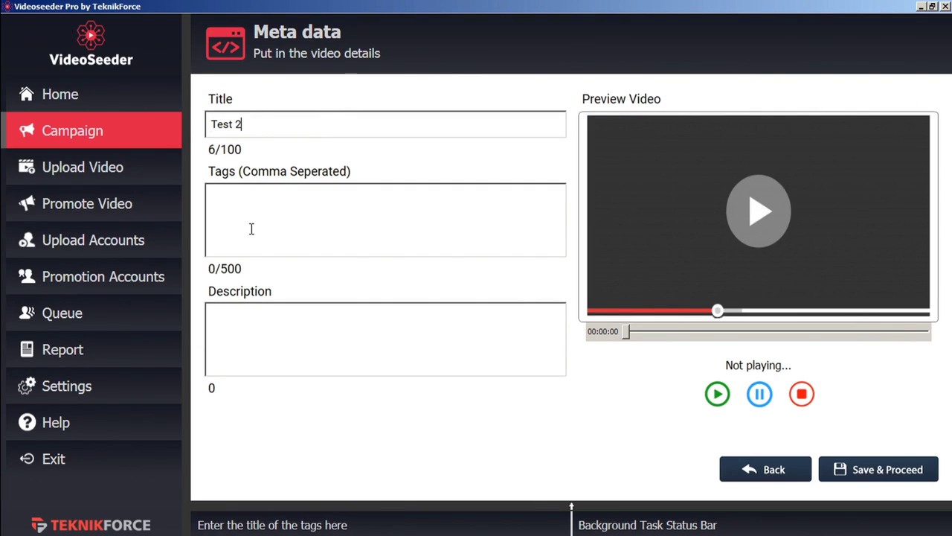
text(marketing)
click(270, 329)
text(description)
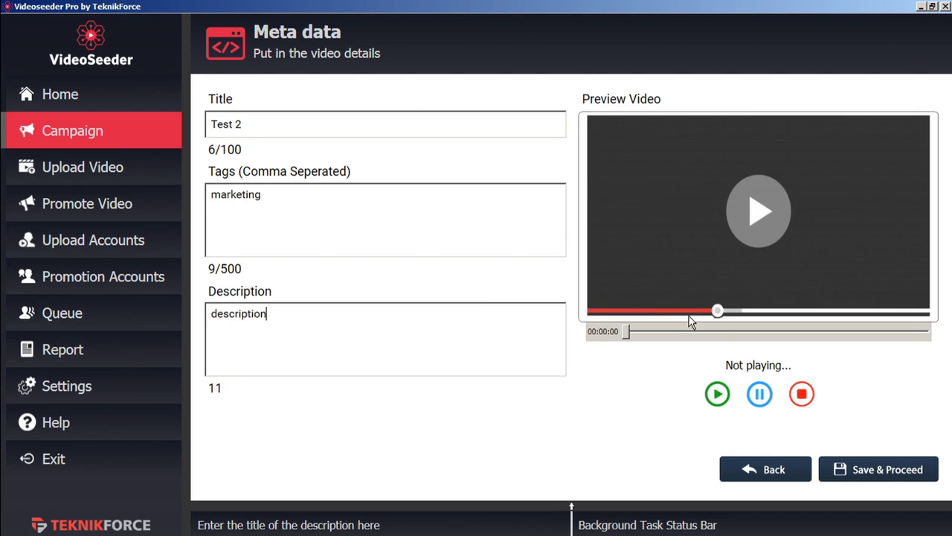
click(880, 471)
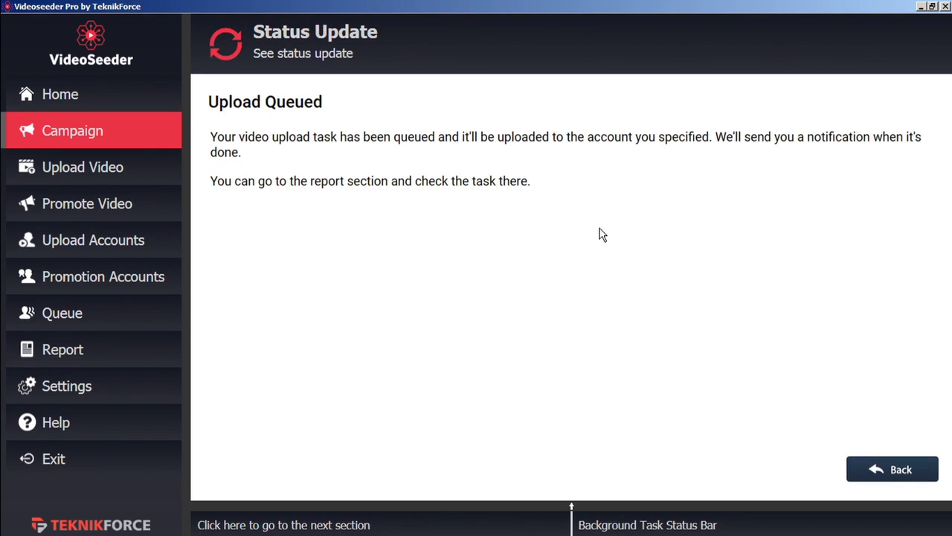
click(899, 470)
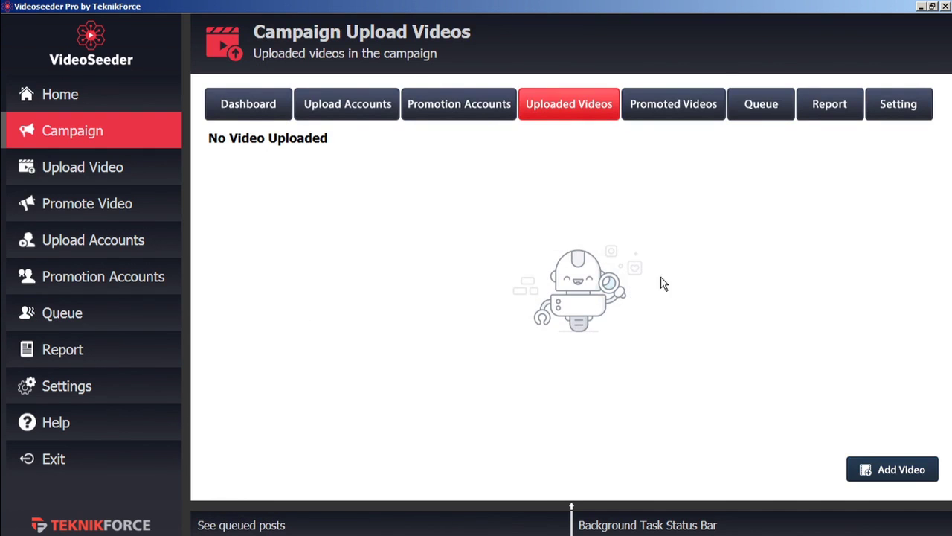
click(530, 509)
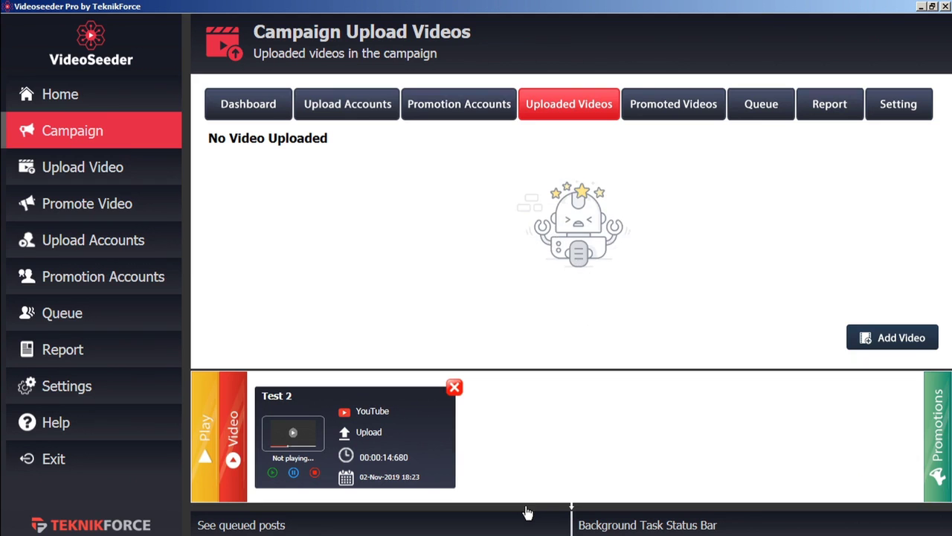
click(527, 512)
click(526, 512)
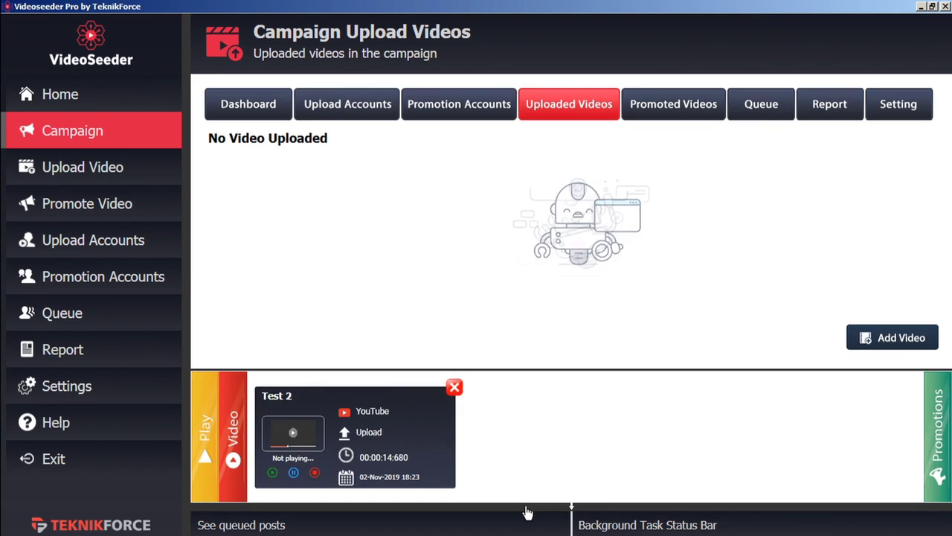
click(204, 445)
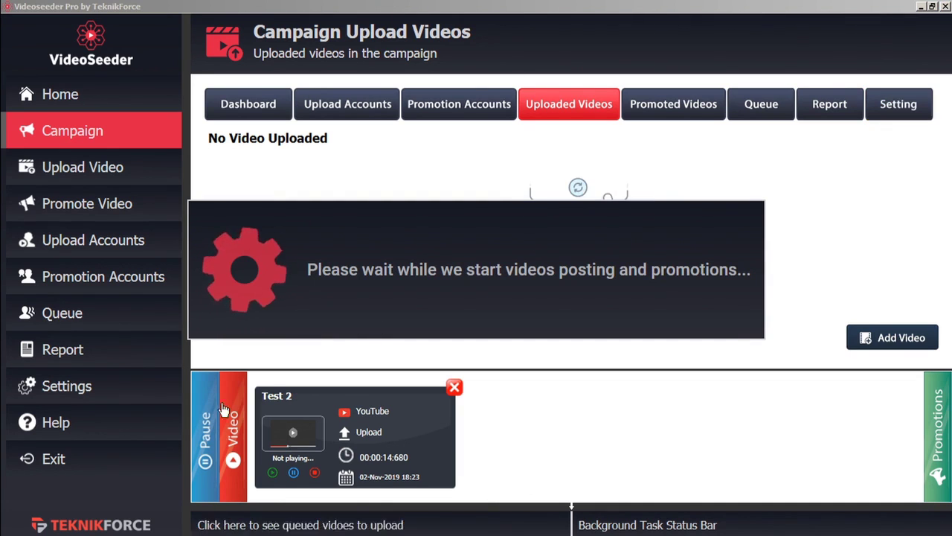
click(205, 439)
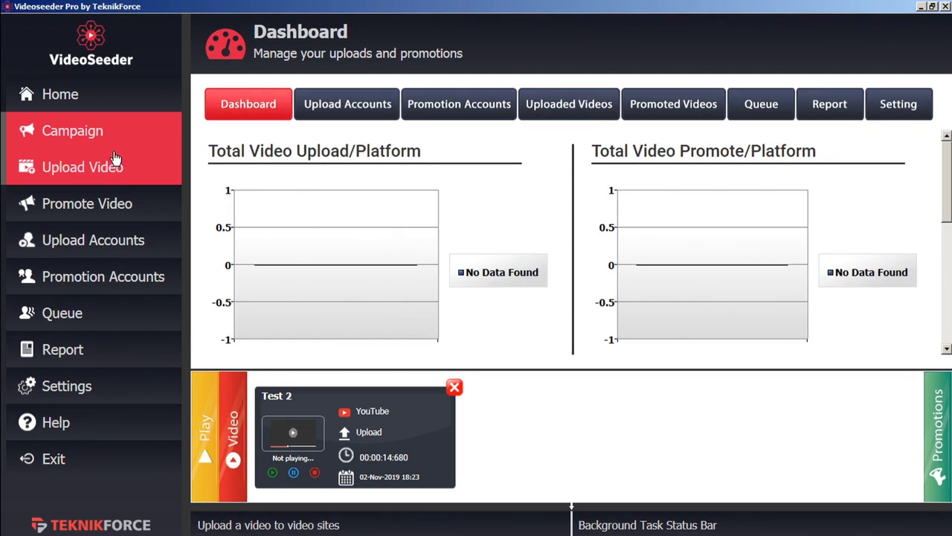
- Select TF welcome video b.mp4 on the Upload Video page
click(112, 172)
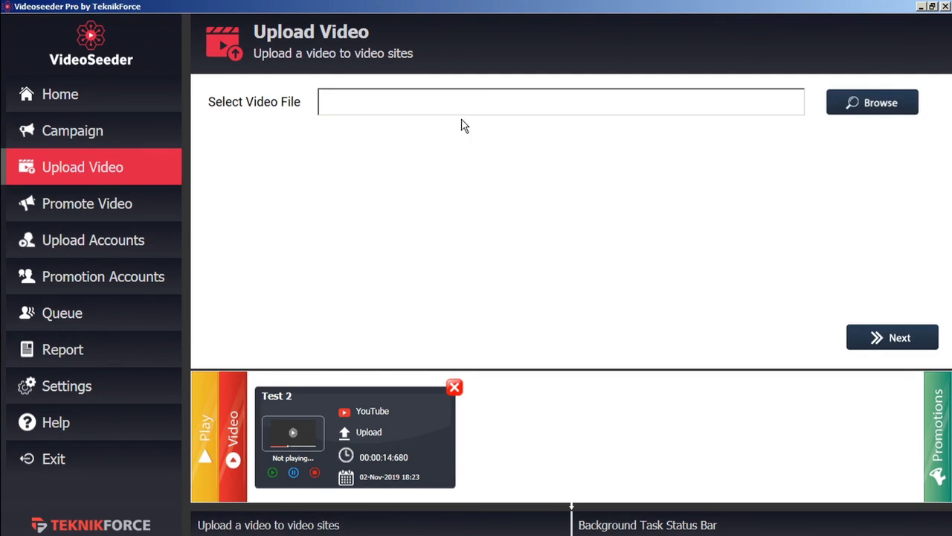
click(866, 104)
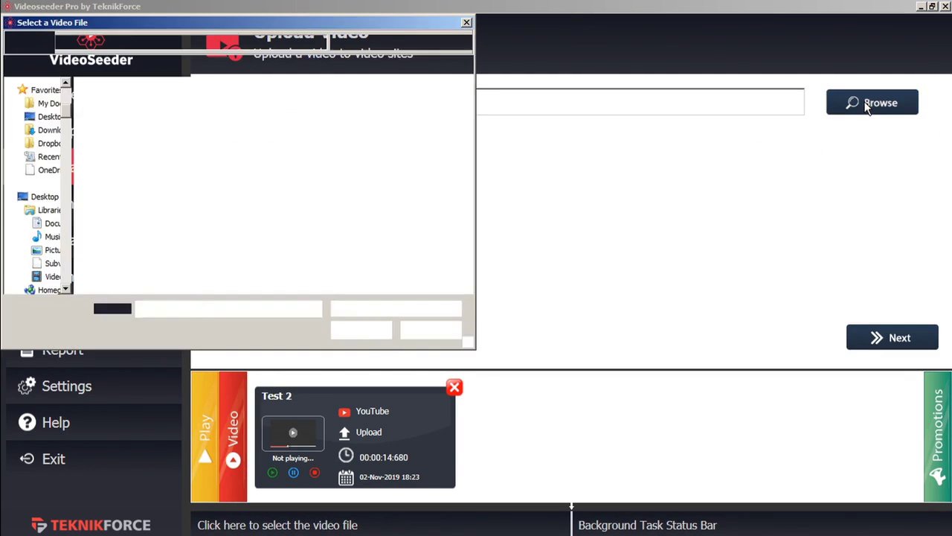
click(124, 132)
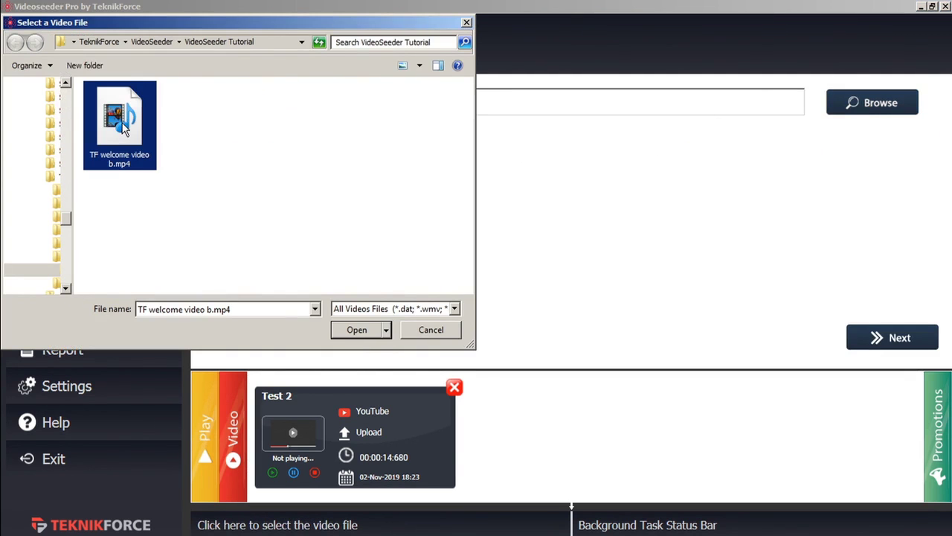
click(350, 329)
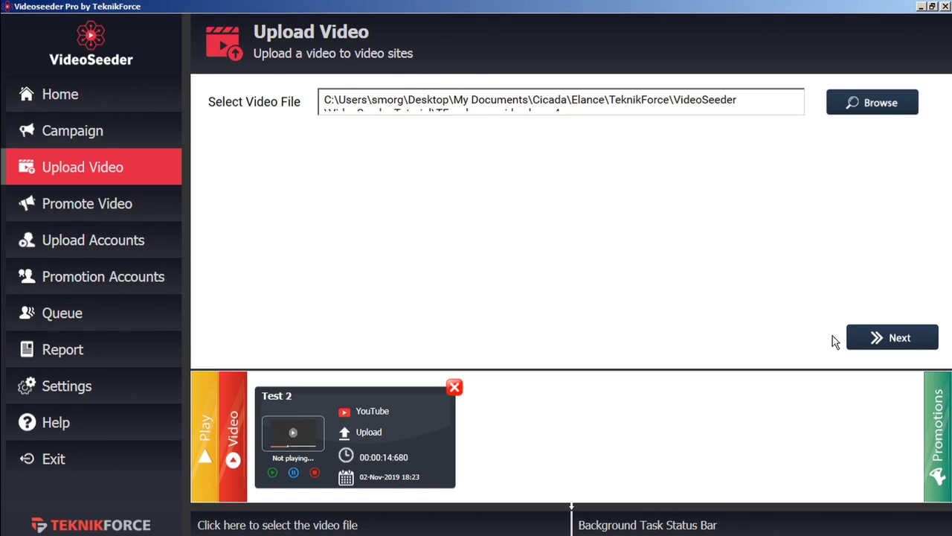
click(896, 335)
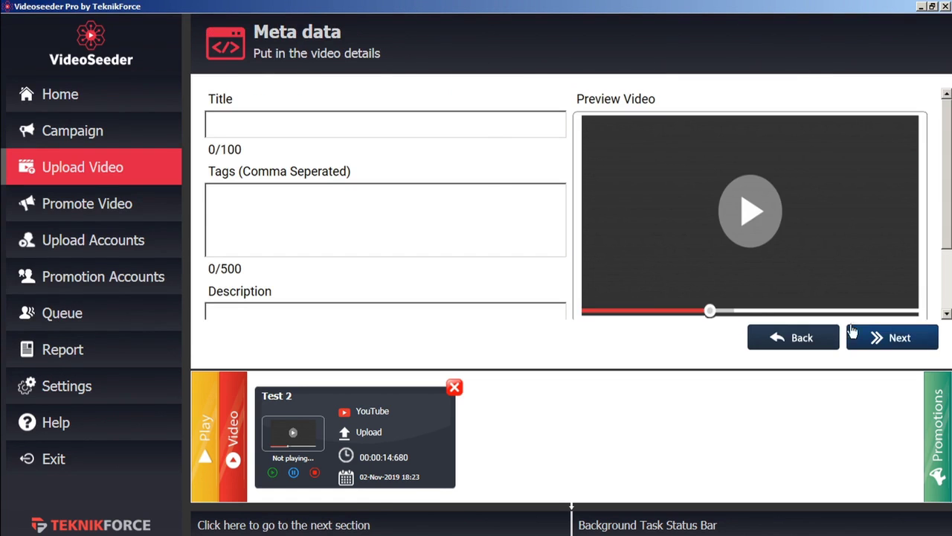
- Enter title 'test 3', tag 'test' and description 'test'
click(474, 128)
text(test 3)
click(448, 227)
text(test)
click(430, 313)
text(test)
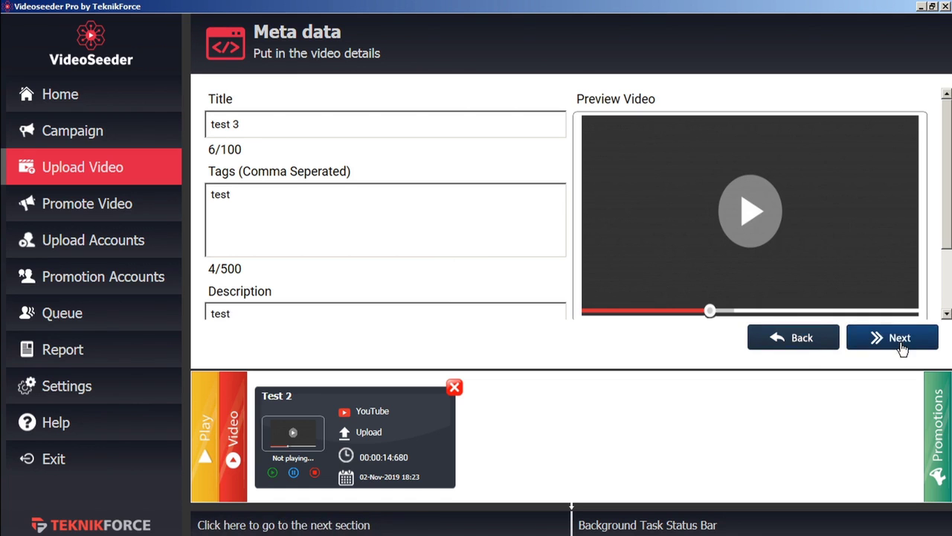
- Add the VideoPromoVIP account and queue the upload
click(900, 341)
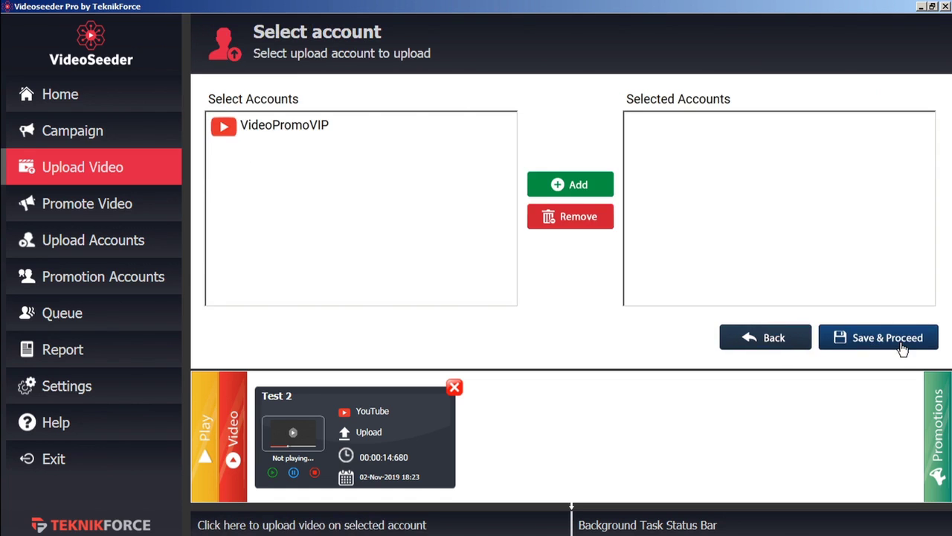
click(305, 131)
click(576, 186)
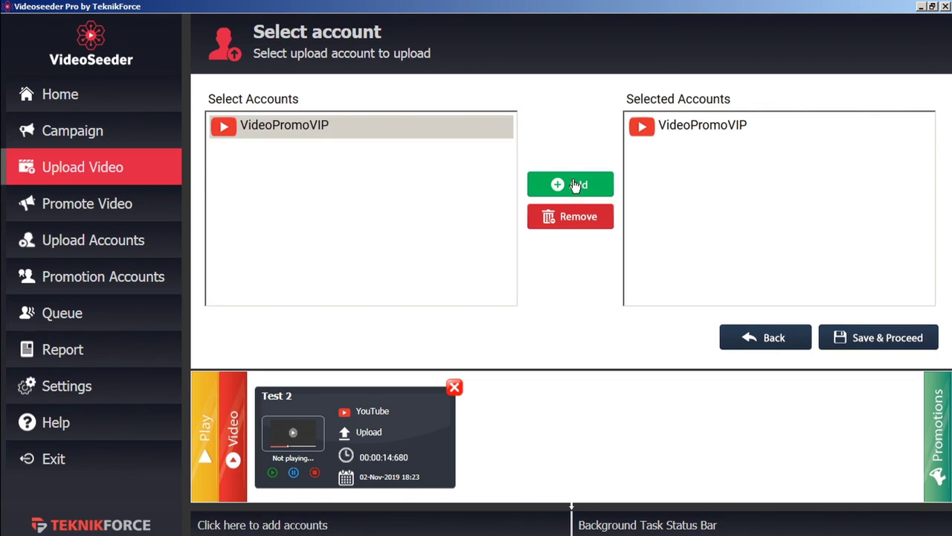
click(880, 340)
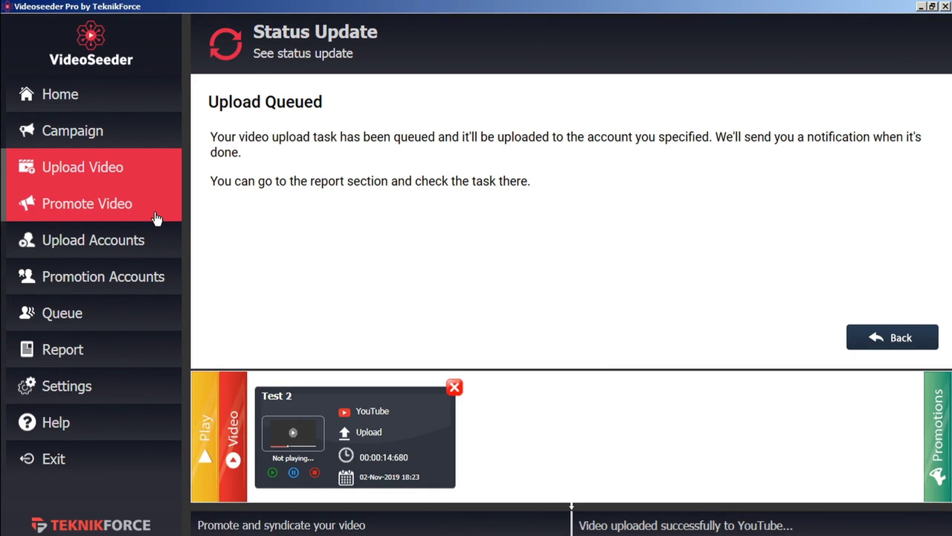
- Paste the YouTube video link into Promote Video, with title 'test' and tag 'test'
click(156, 217)
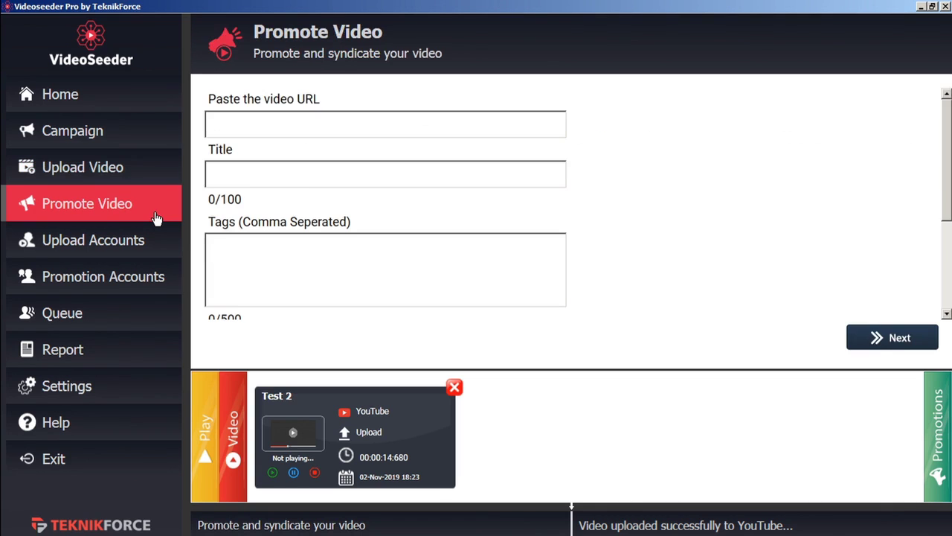
click(293, 123)
text(https://youtu.be/zPMSkxX-aGU)
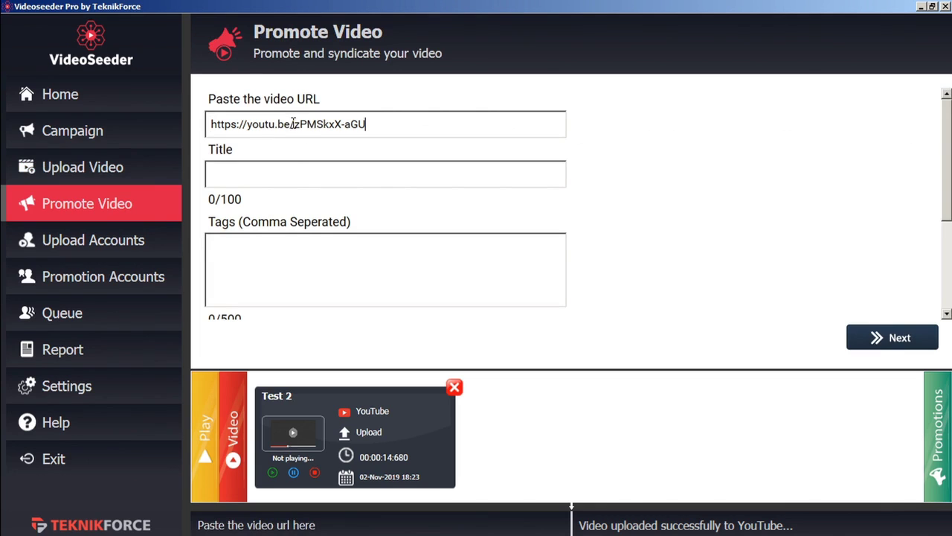
text(st)
click(319, 272)
text(test)
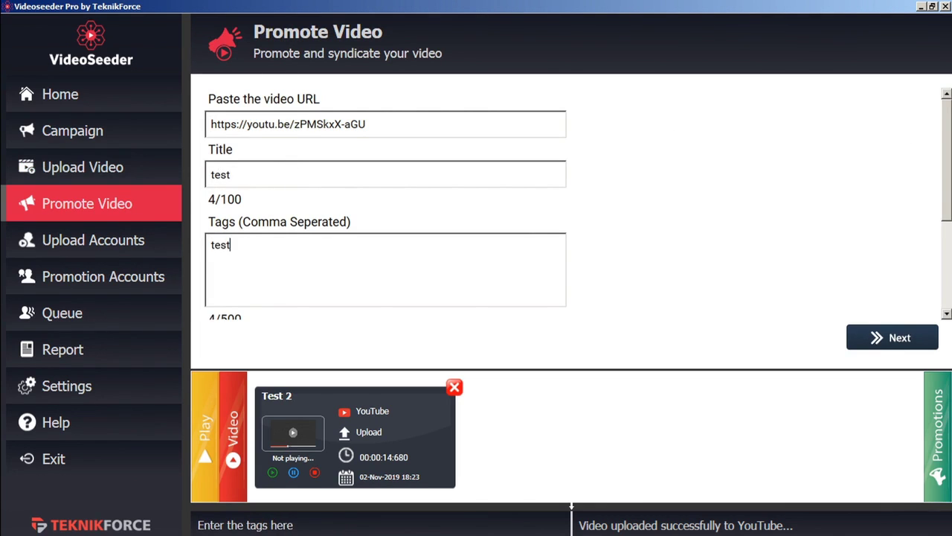
scroll(317, 273, down, 1)
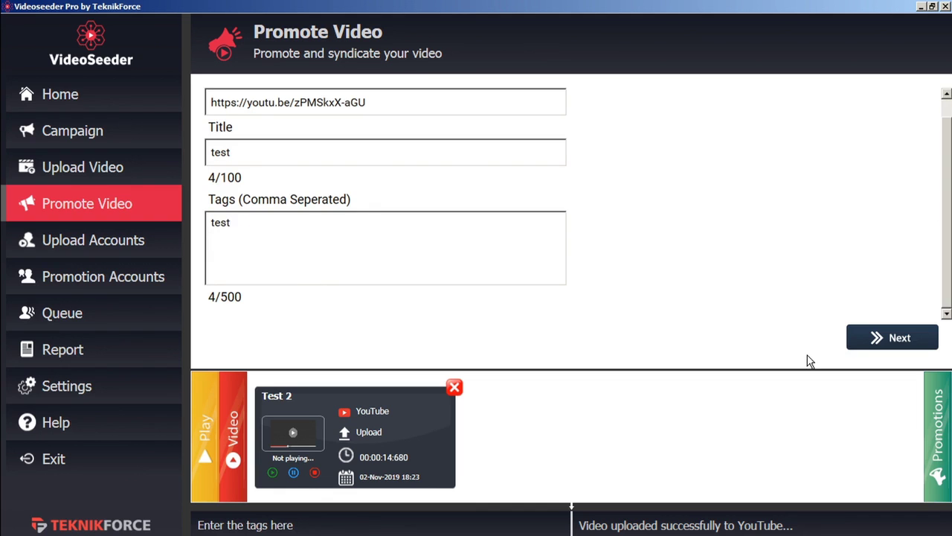
click(922, 339)
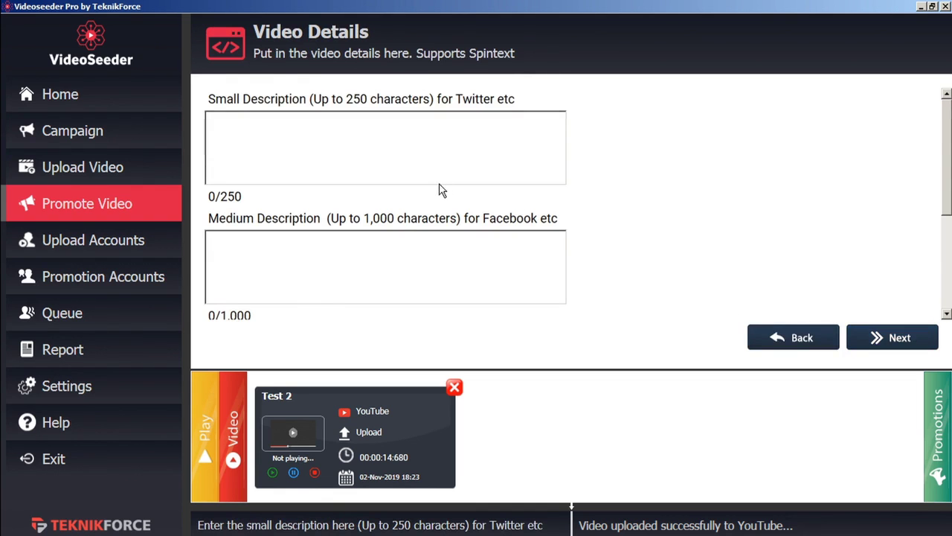
- Set the small description to 'short' and the medium description to 'med'
click(439, 144)
text(short)
click(367, 273)
text(med)
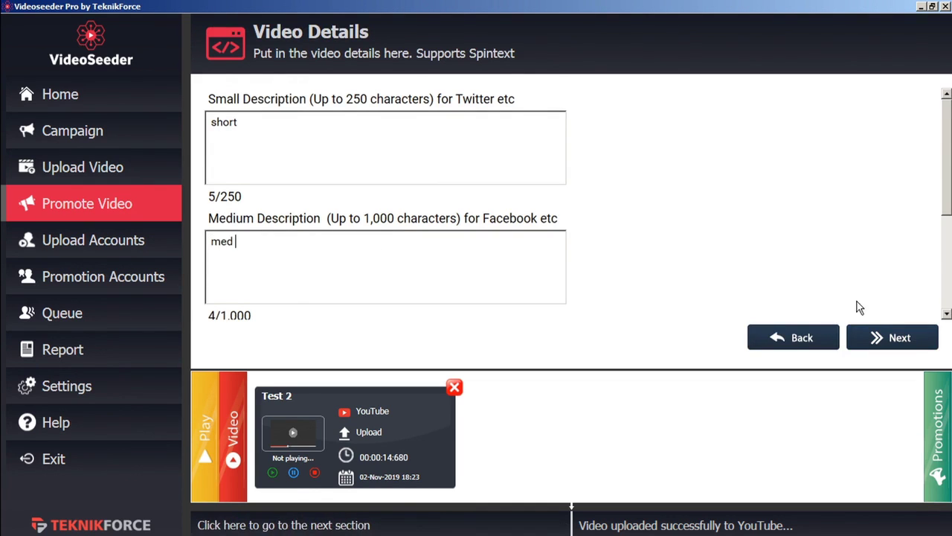
- Add the Test Facebook account to the Selected Accounts
click(899, 346)
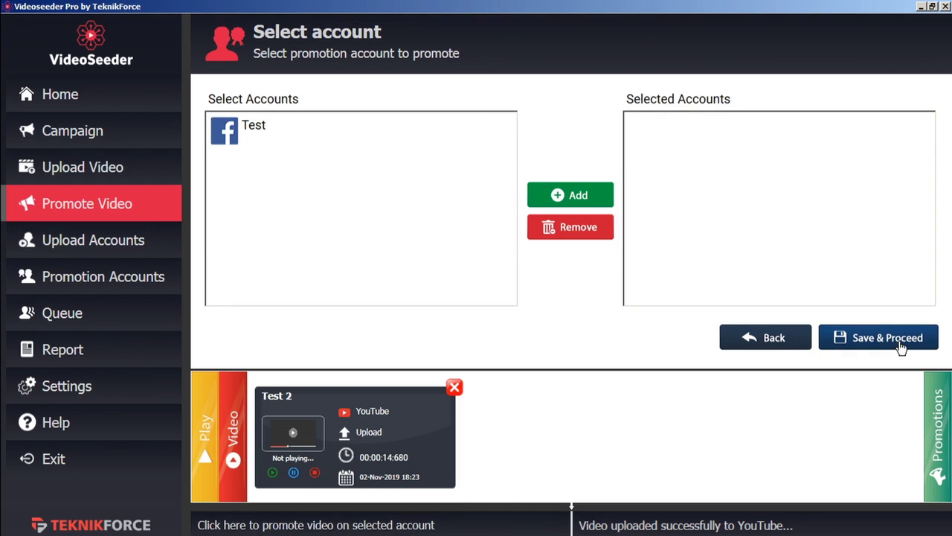
click(253, 128)
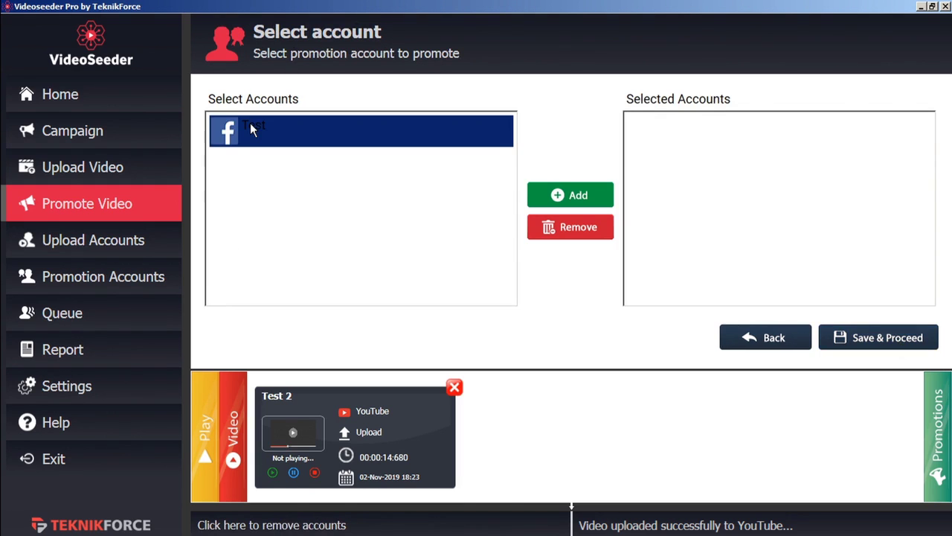
click(569, 201)
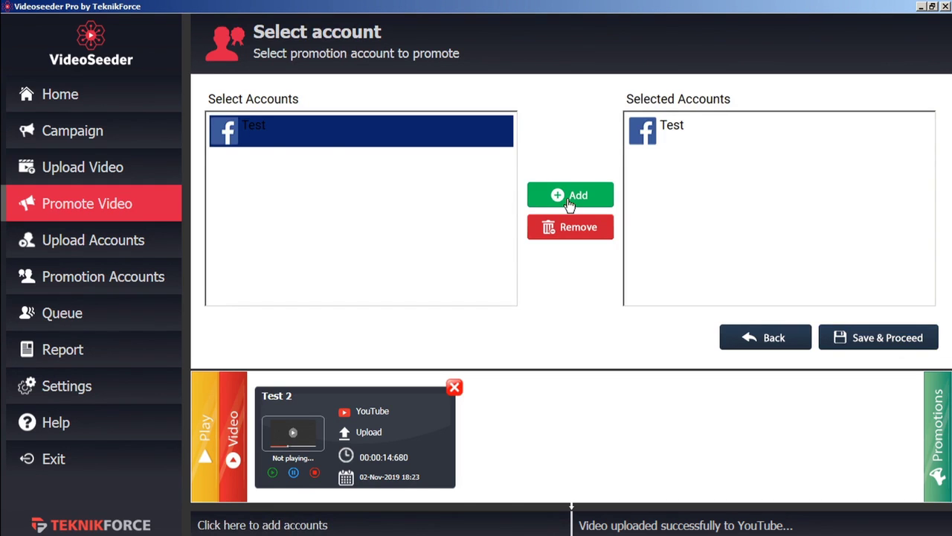
- Save and queue the Facebook promotion, waiting for the success notice
click(875, 341)
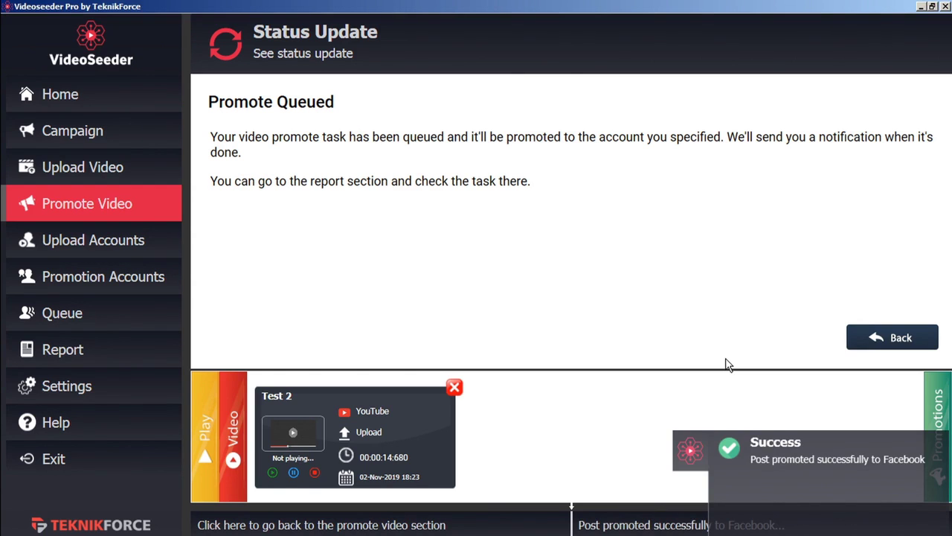
- Review the Actions Report's 16 tasks, including the Remark and Site columns
click(140, 351)
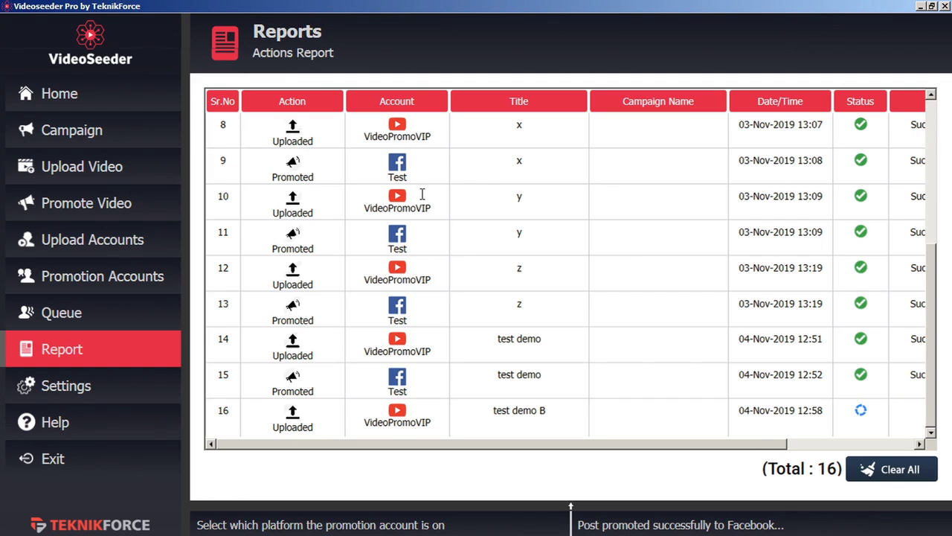
drag(695, 447, 826, 449)
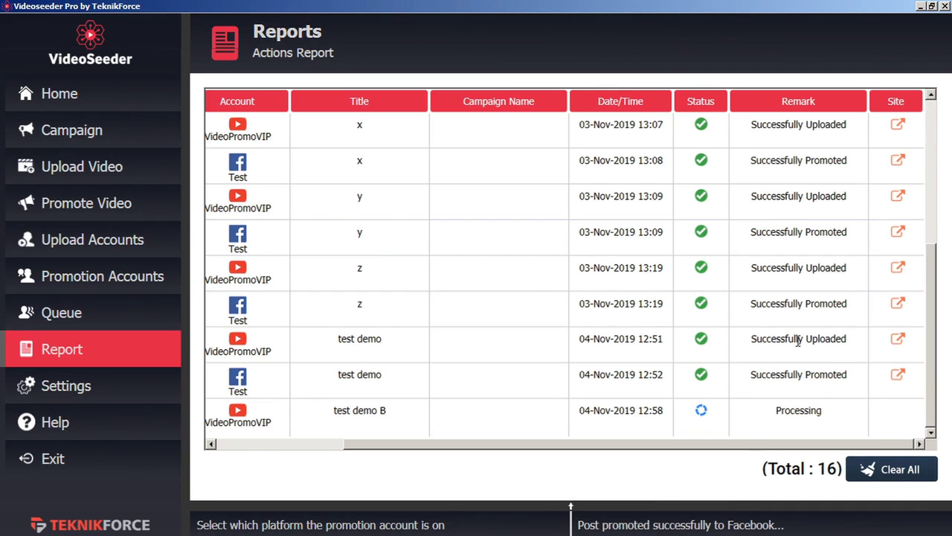
scroll(758, 329, up, 5)
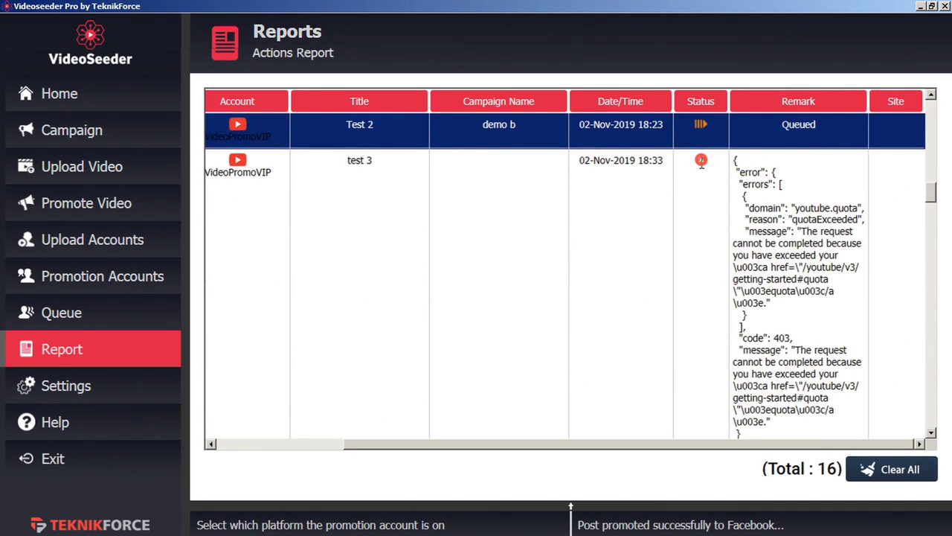
scroll(701, 162, up, 1)
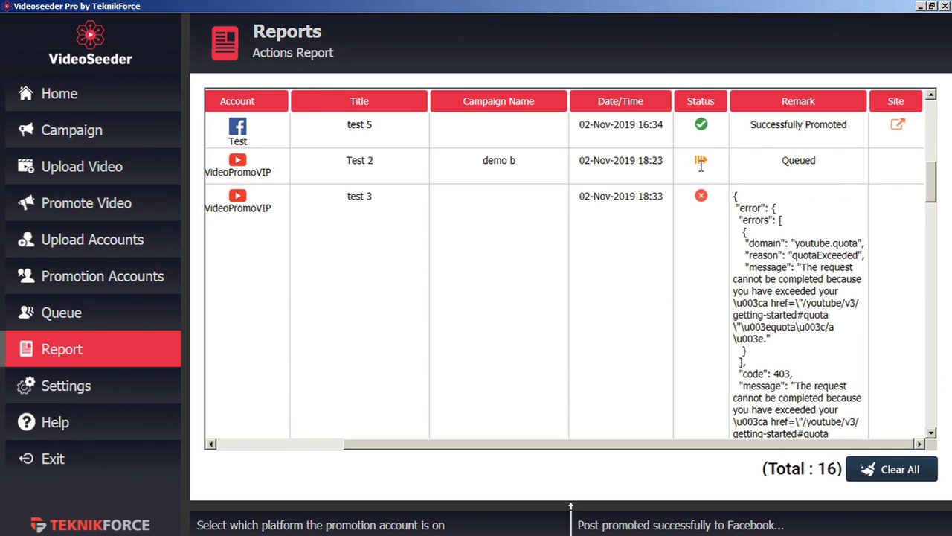
scroll(703, 186, down, 5)
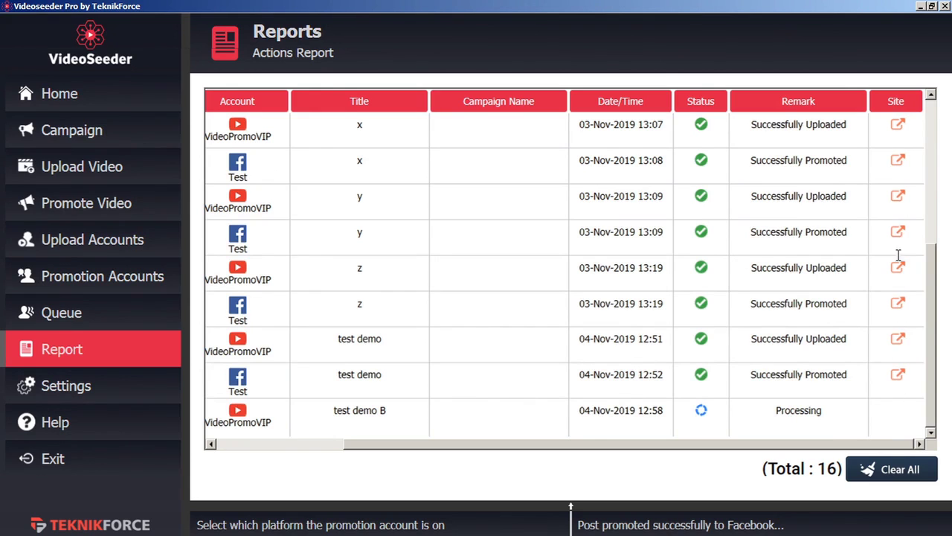
- Open the test demo row's Site link and view its YouTube watch page (0:14, no views, Nov 4, 2019)
click(898, 377)
click(897, 340)
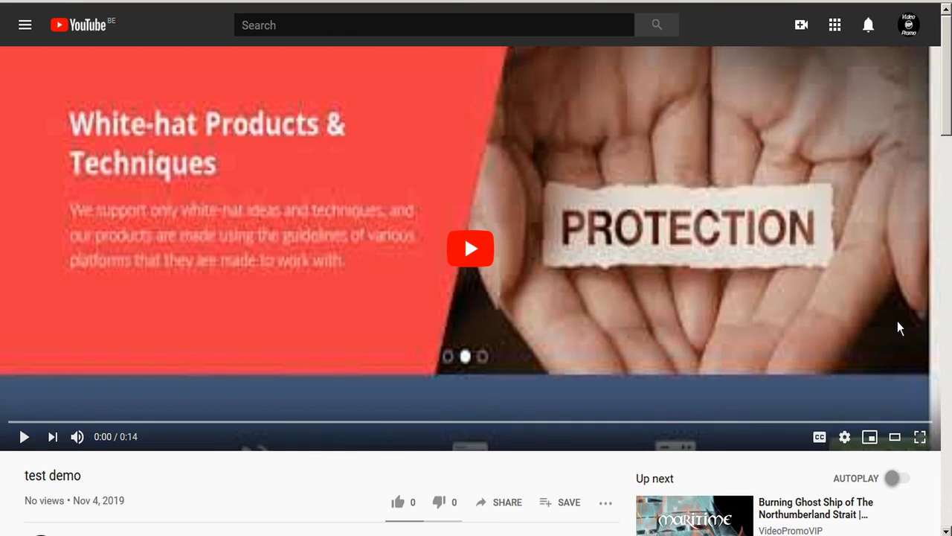